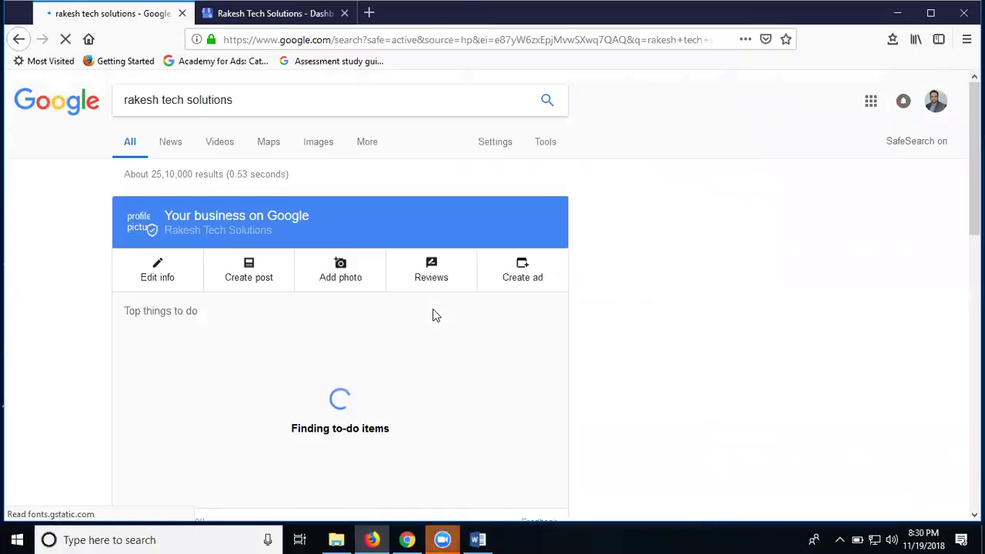
Open the business information page of the Rakesh Tech Solutions listing and go to its service areas
click(252, 15)
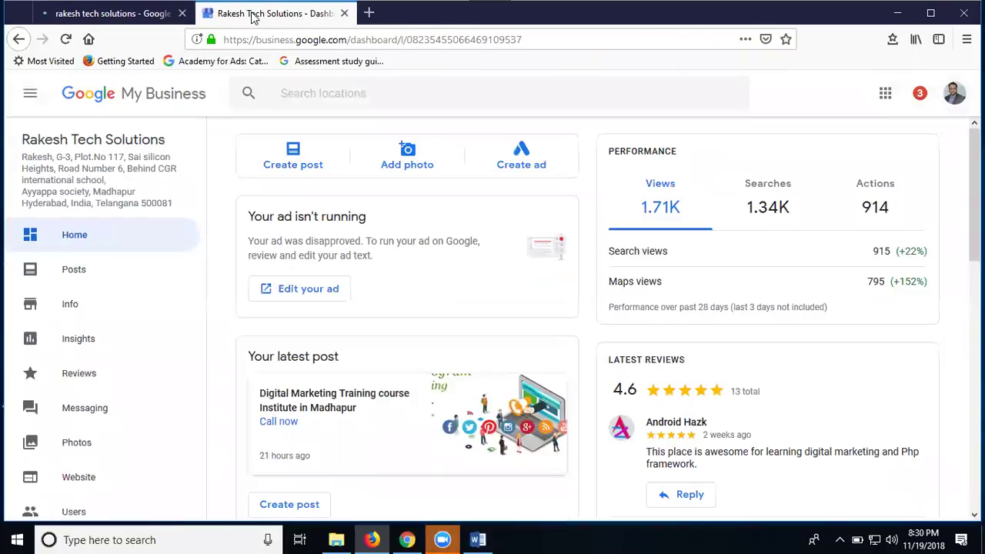
click(99, 306)
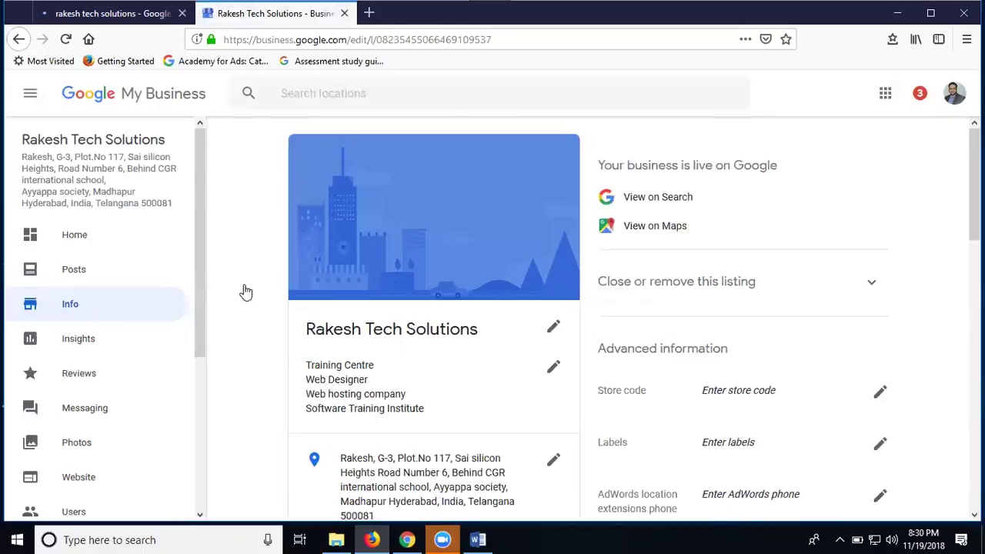
scroll(440, 262, down, 3)
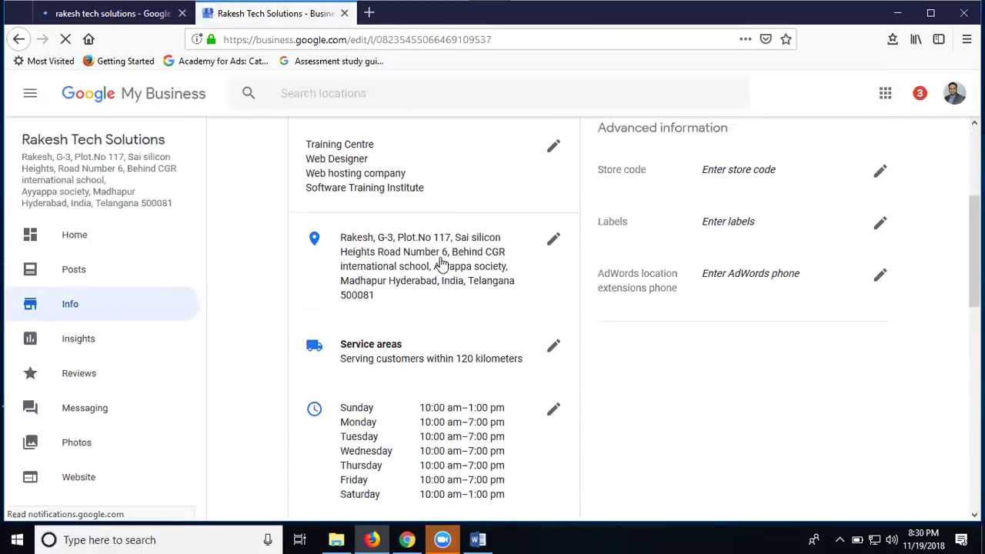
scroll(440, 262, down, 2)
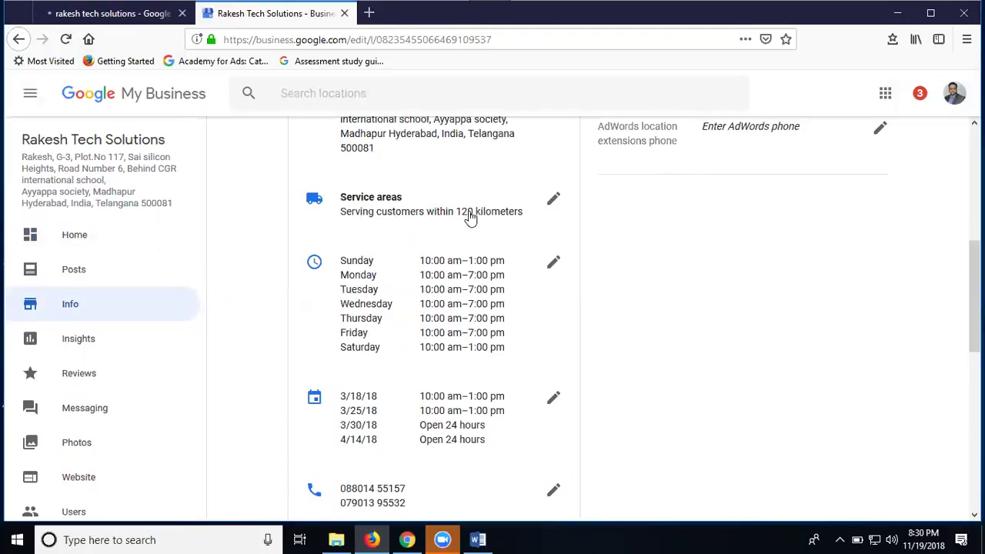
click(554, 201)
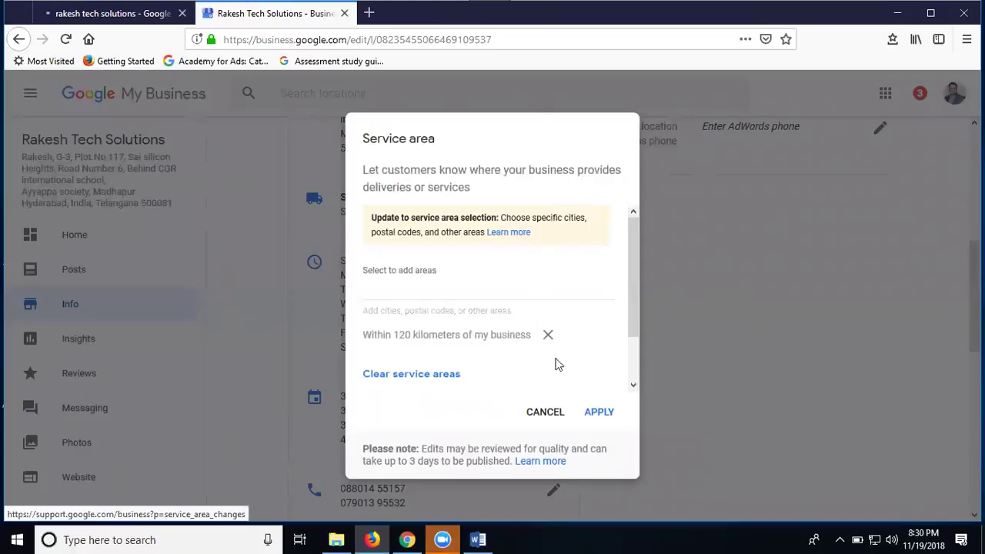
scroll(546, 373, down, 2)
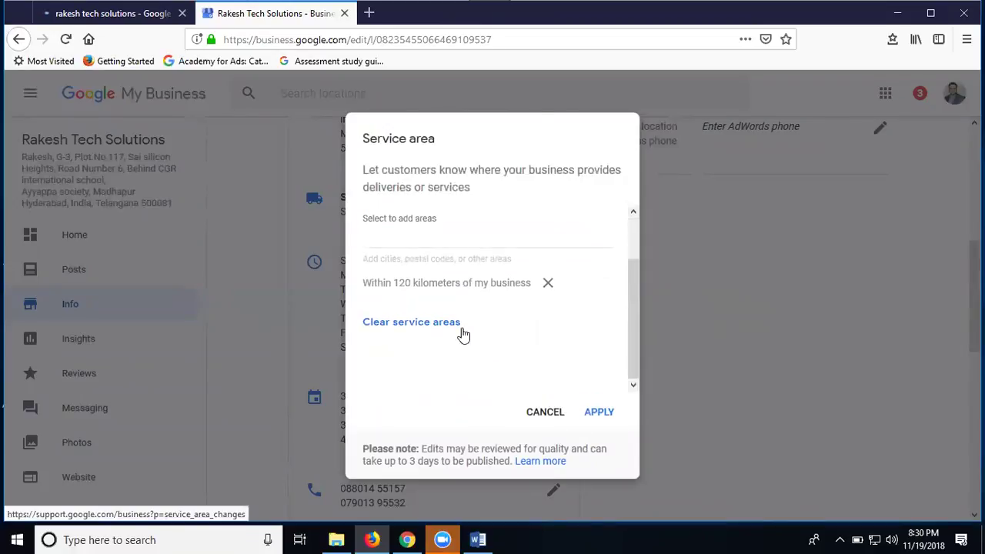
click(547, 284)
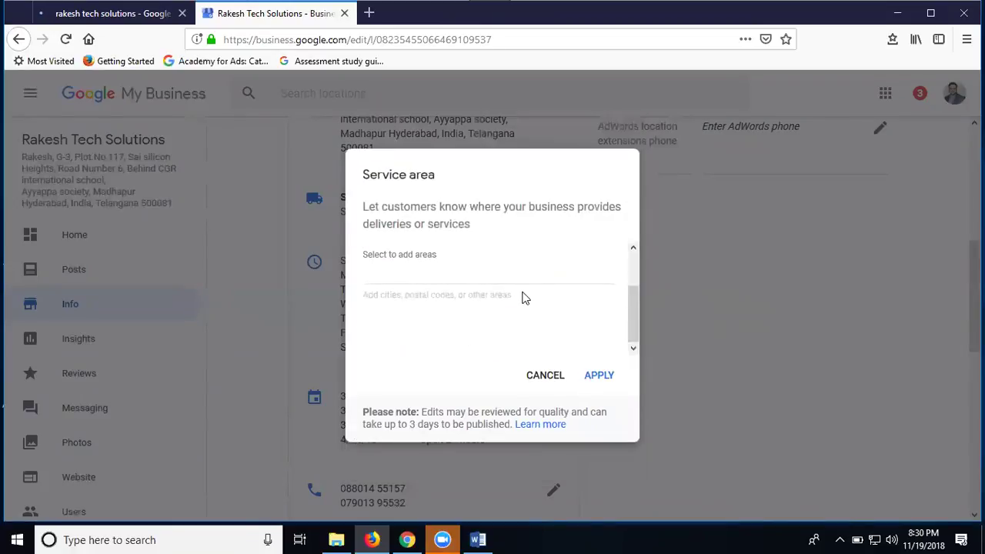
click(536, 379)
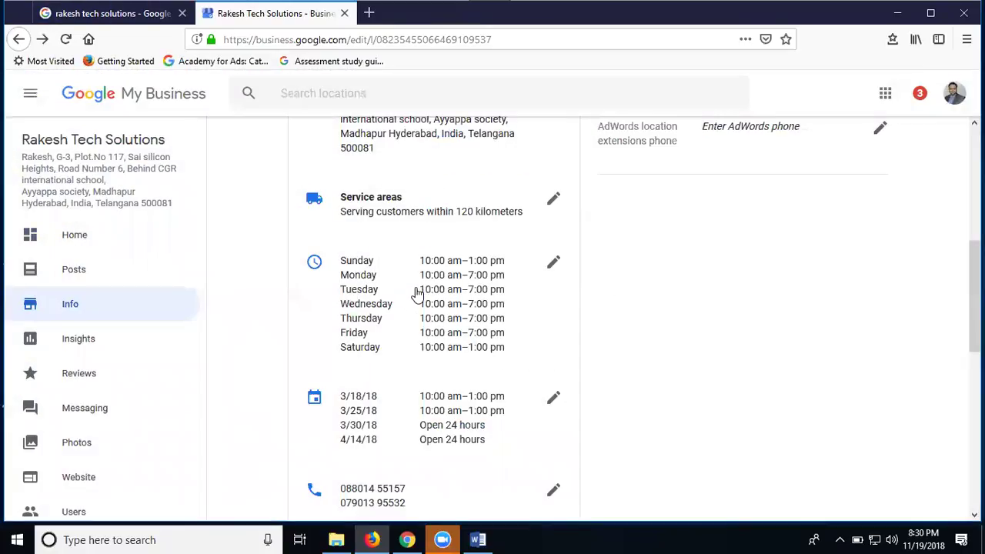
Open the listing's business address for editing, review its fields and map pin, and apply it
scroll(477, 258, up, 2)
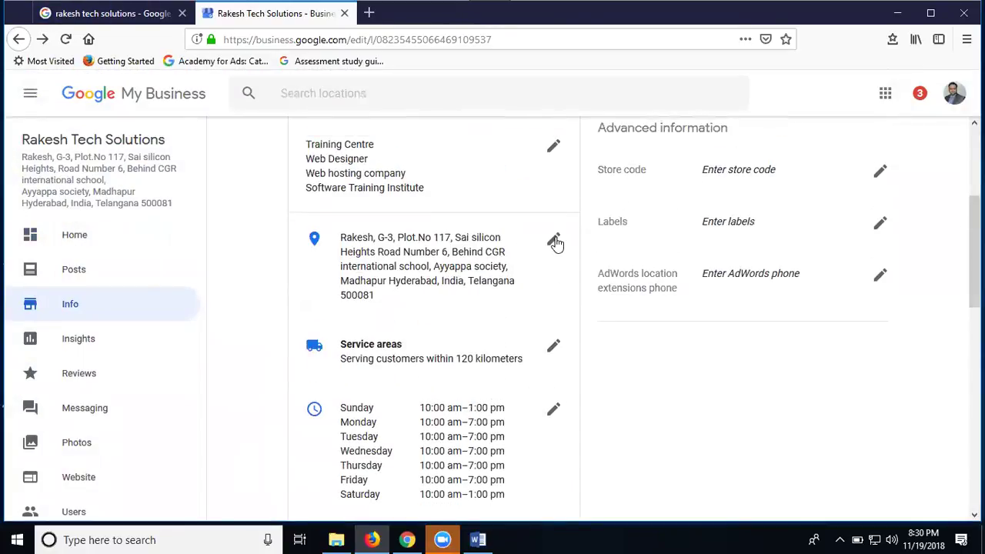
click(554, 241)
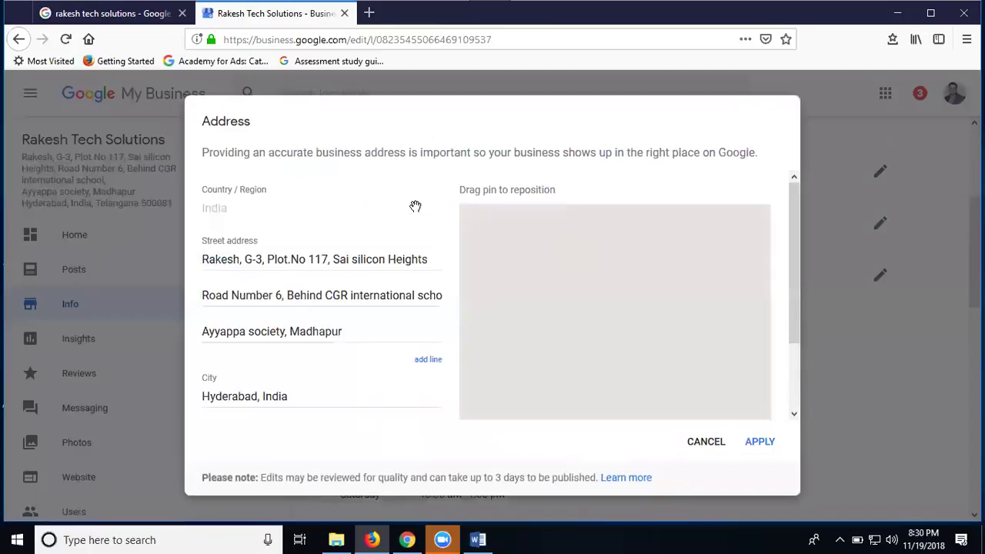
scroll(371, 204, down, 2)
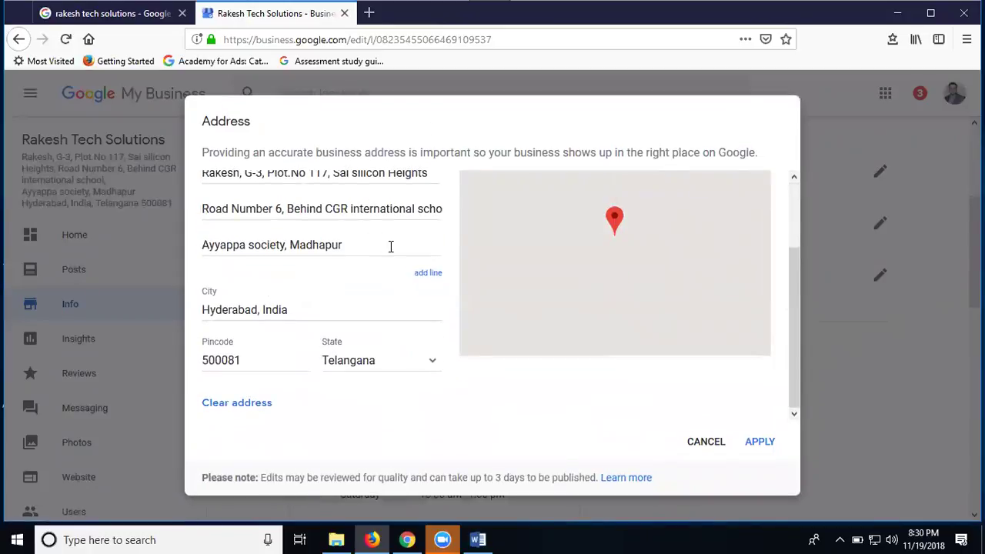
scroll(361, 223, up, 2)
scroll(360, 222, down, 2)
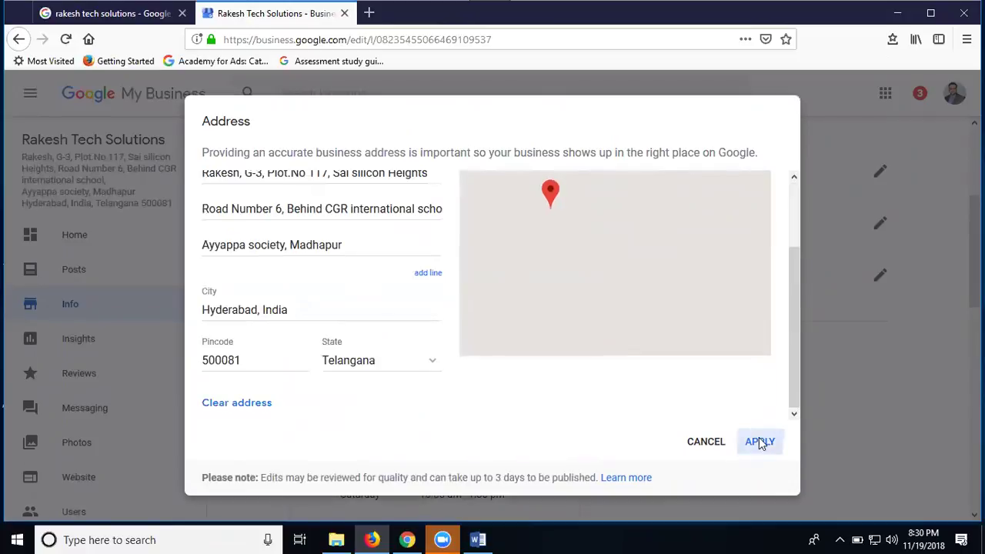
click(759, 442)
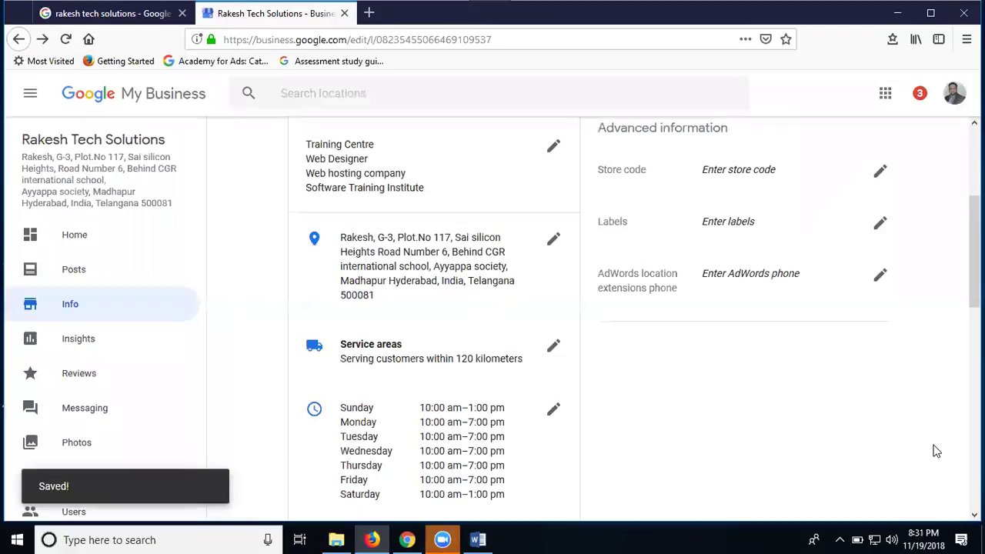
scroll(522, 229, down, 3)
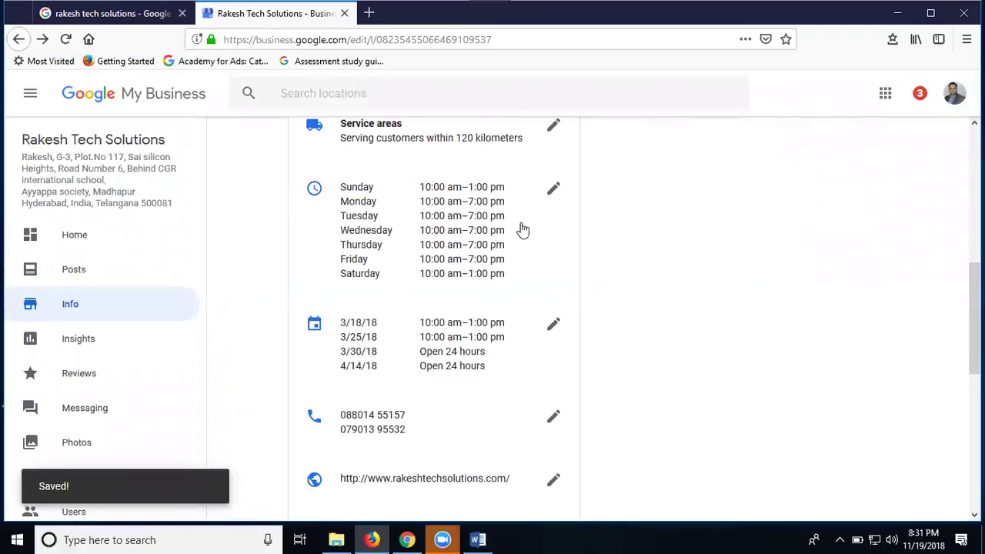
scroll(522, 228, up, 3)
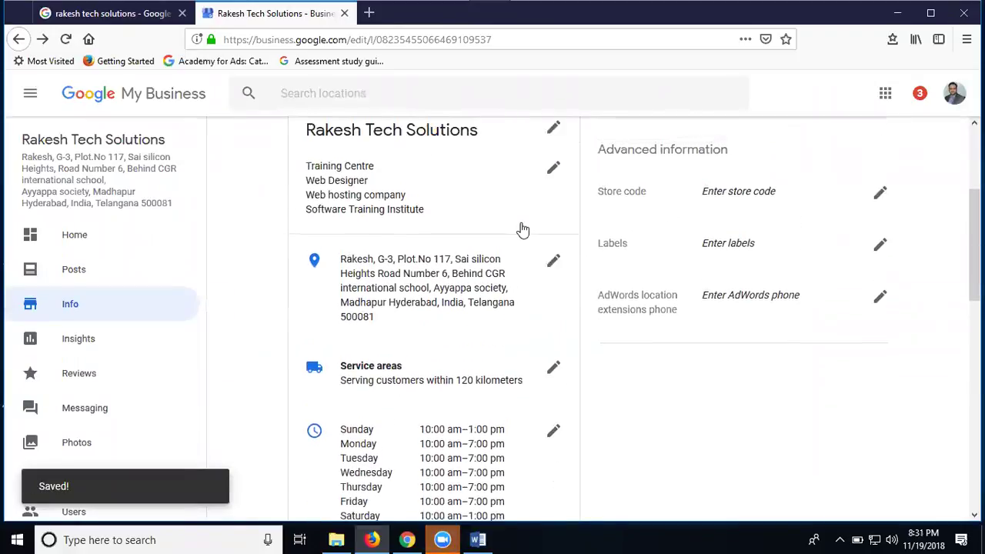
click(552, 221)
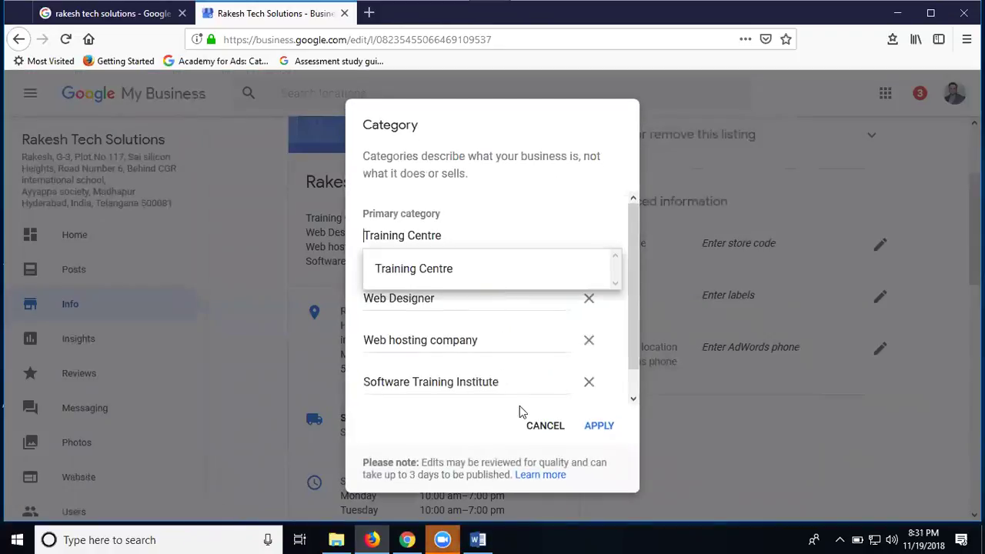
click(528, 426)
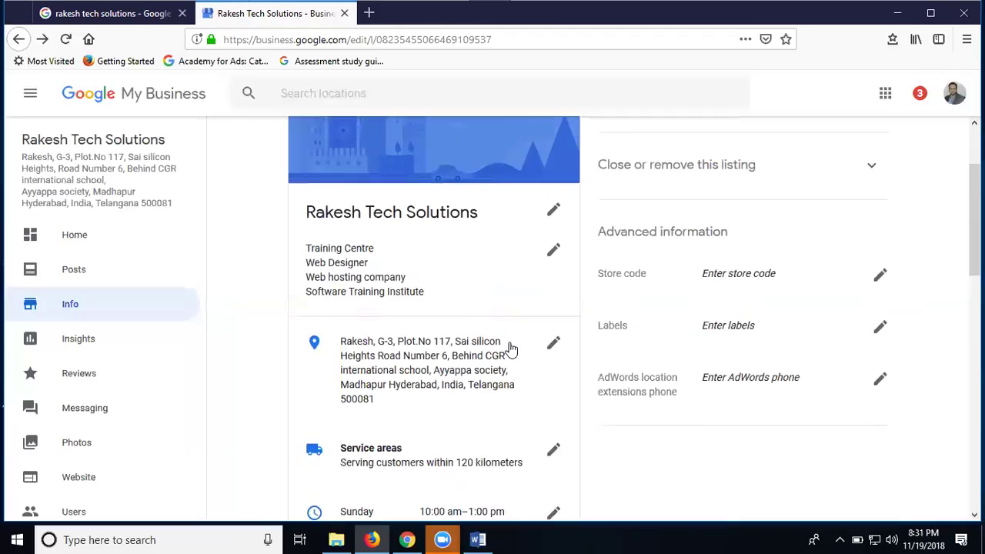
Open the listing's service areas for editing and add Bachupally, Hyderabad, Telangana
scroll(501, 259, down, 4)
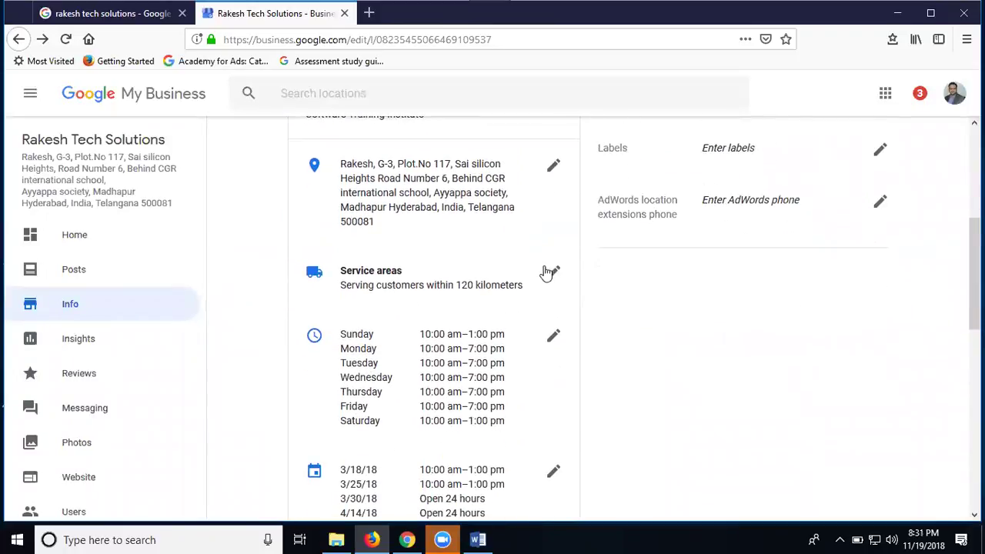
click(552, 272)
click(452, 291)
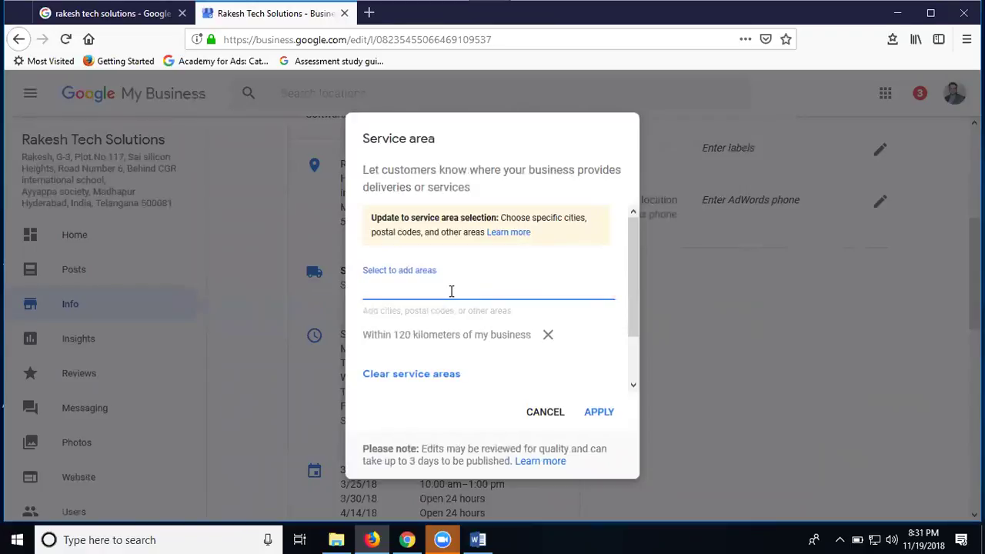
text(bach)
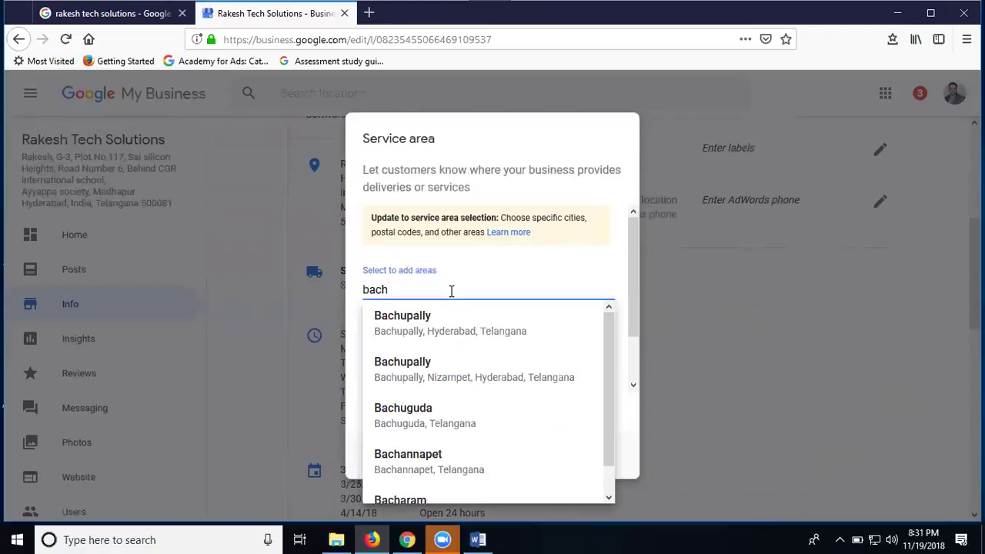
click(433, 315)
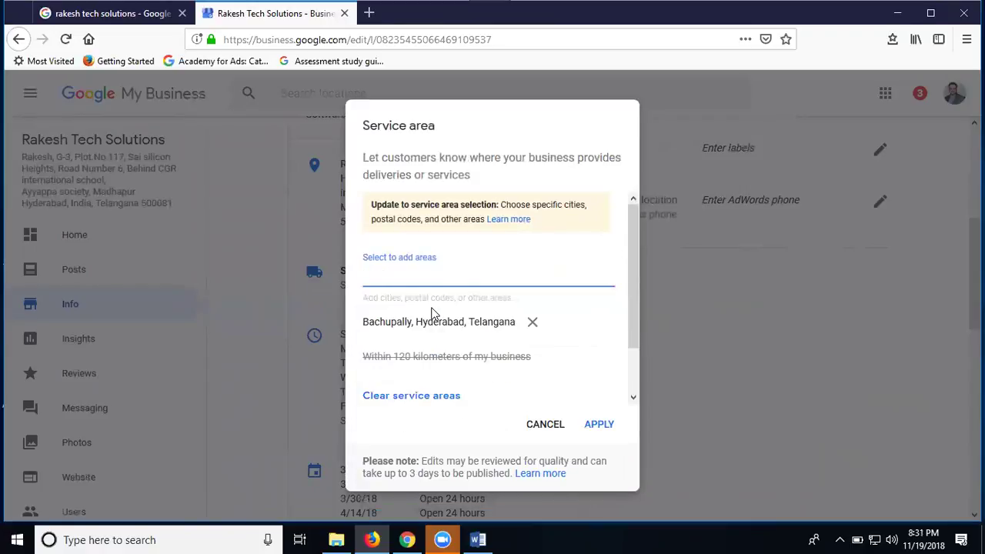
Add Gachibowli and Nizampet, both in Hyderabad, Telangana, to the service areas
text(ga)
key(BackSpace)
key(BackSpace)
key(BackSpace)
key(BackSpace)
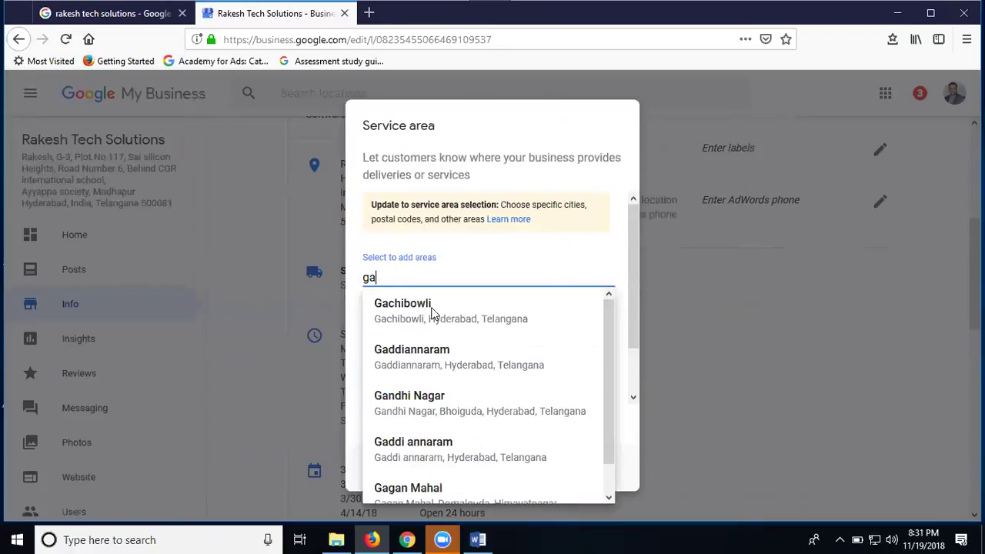
click(432, 313)
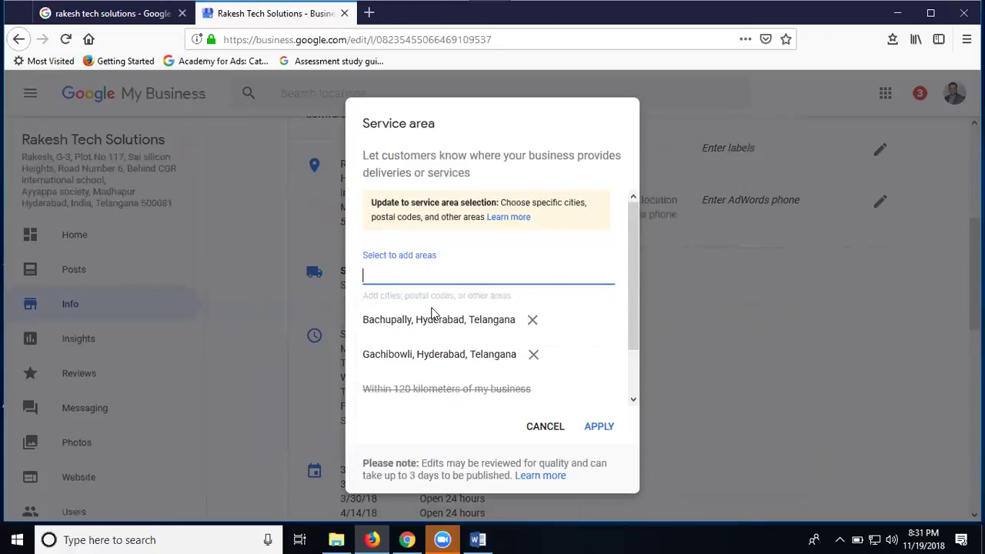
text(niz)
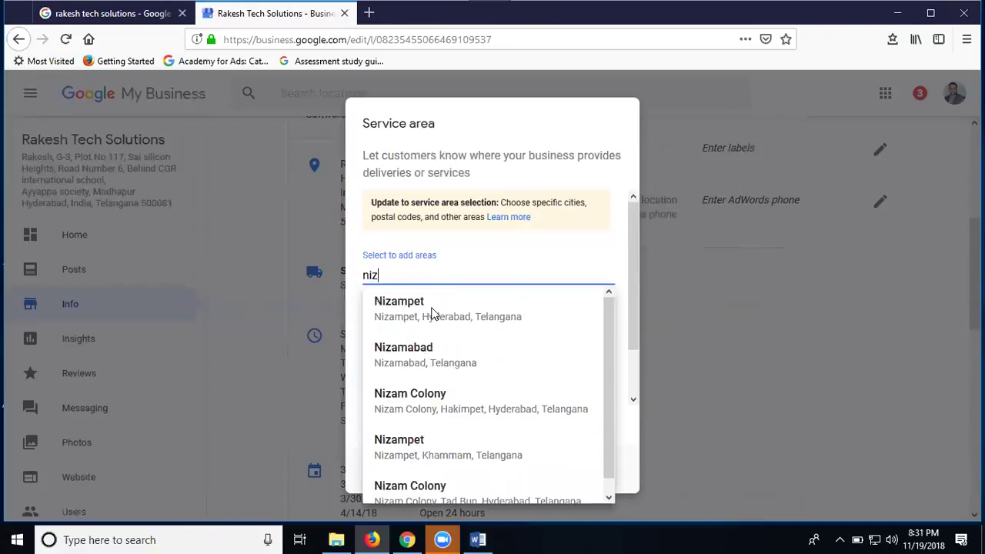
click(429, 320)
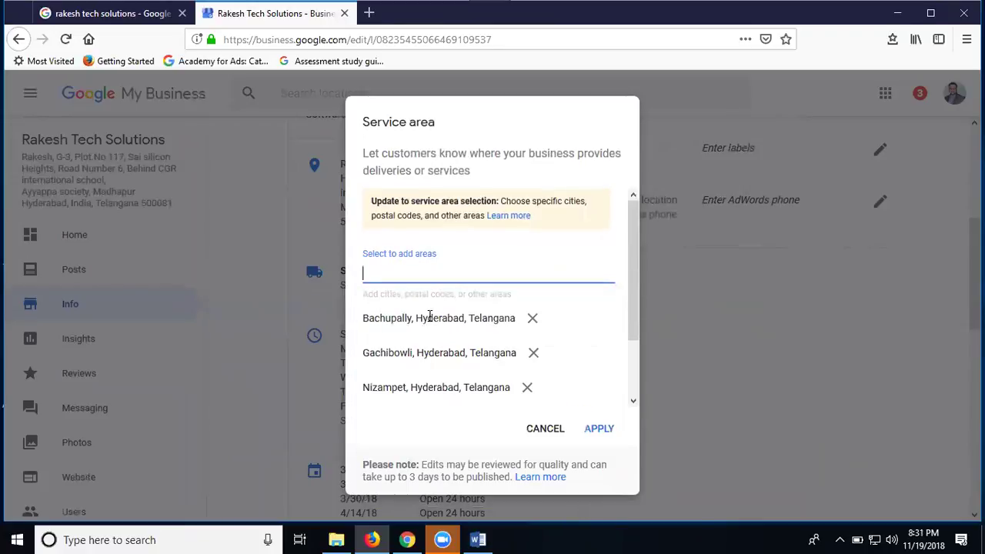
Add Warangal, Hanamkonda and Karimnagar in Telangana to the service areas and check the list
text(waran)
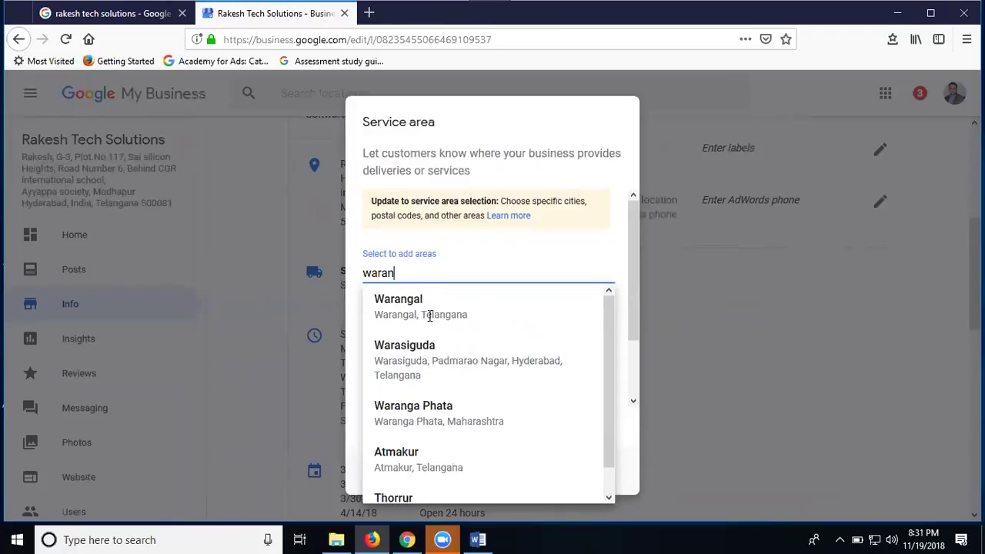
click(429, 316)
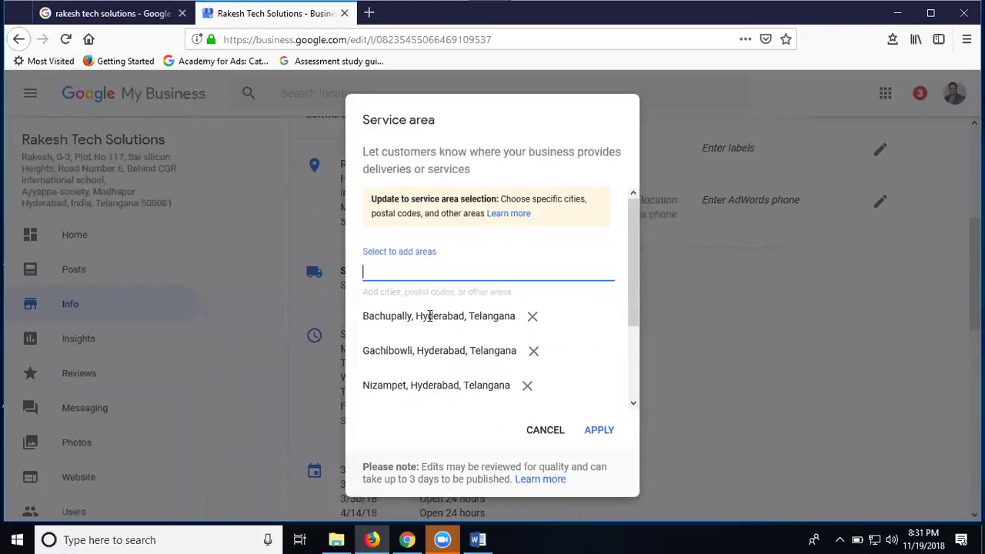
text(hanam)
click(429, 315)
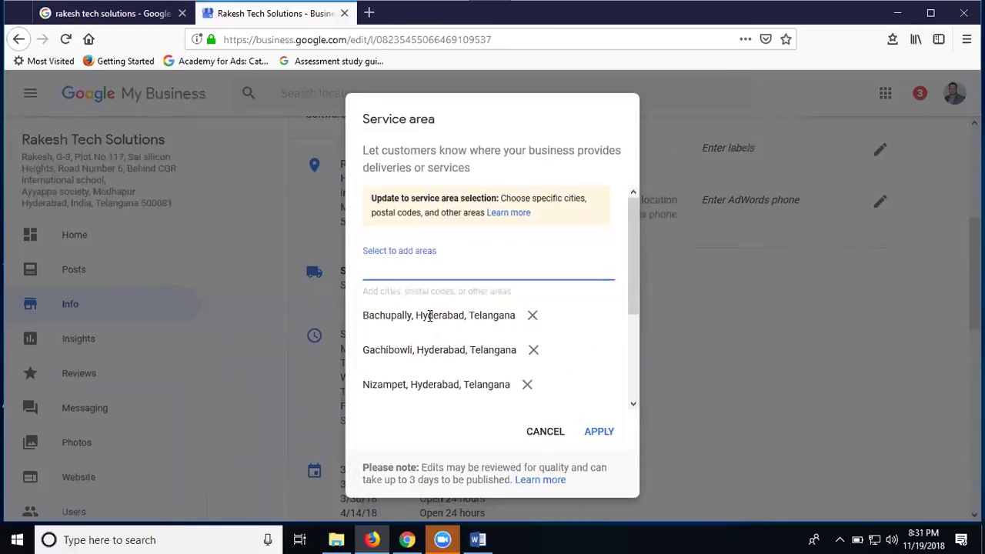
text(karim)
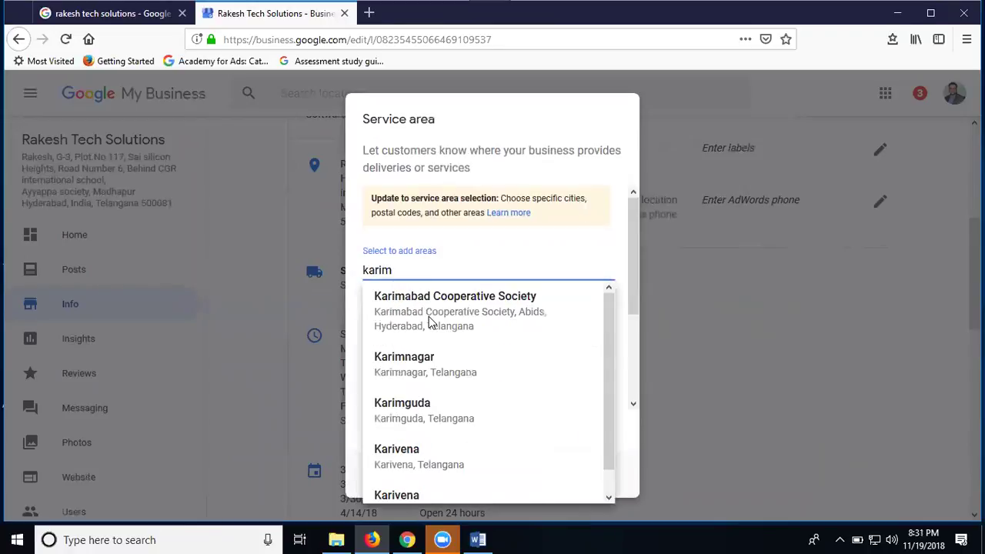
click(416, 377)
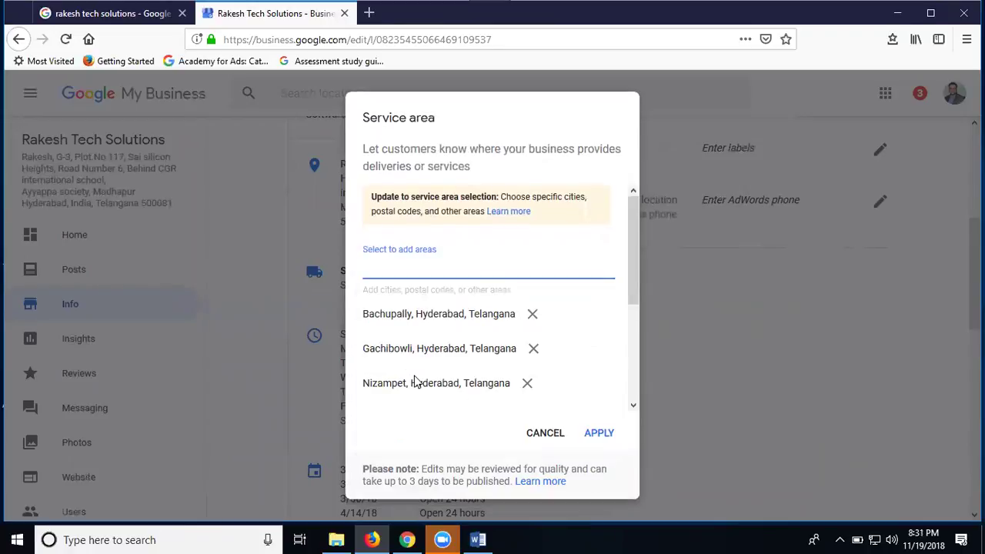
scroll(467, 315, down, 3)
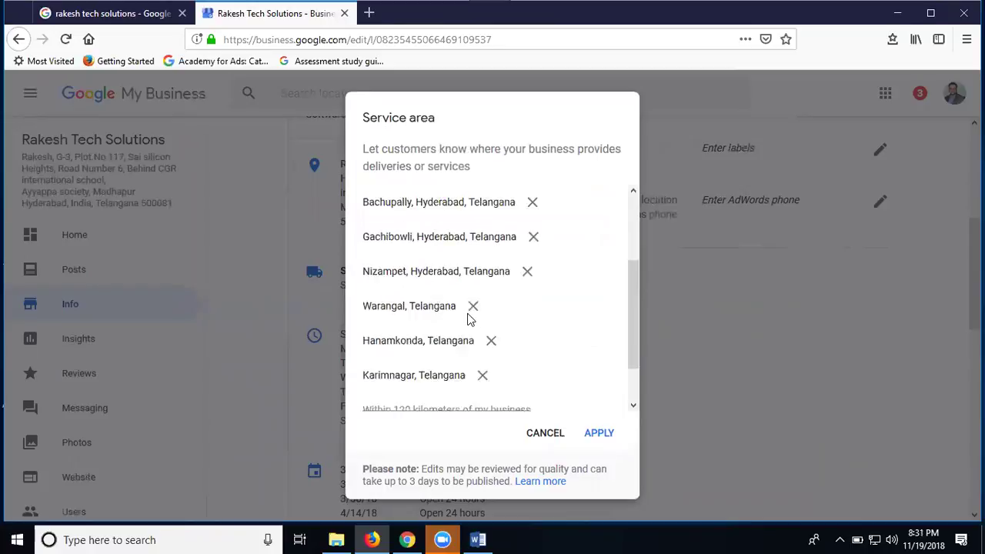
Add Madhapur, HITEC City and Kondapur, all in Hyderabad, Telangana, to the service areas
scroll(467, 315, up, 3)
text(madh)
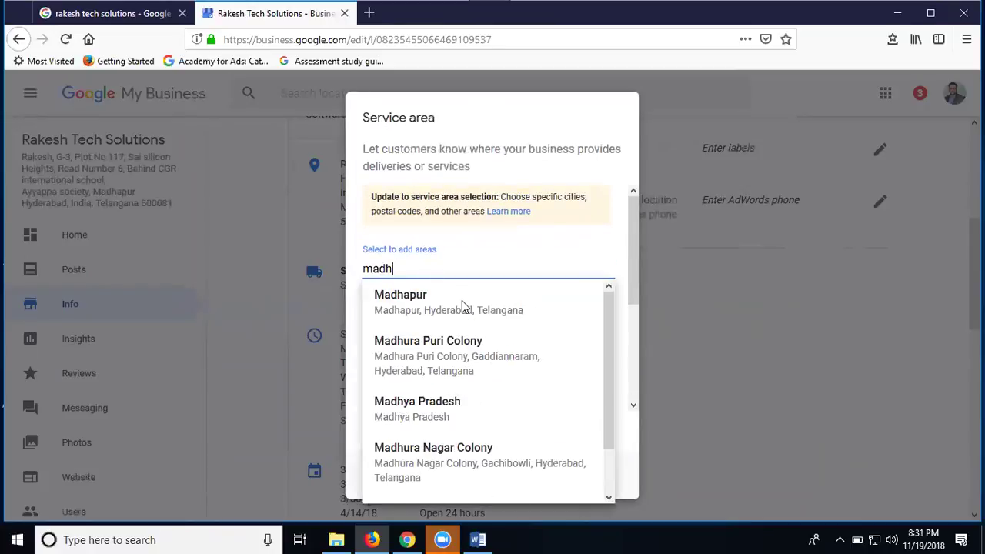
click(462, 304)
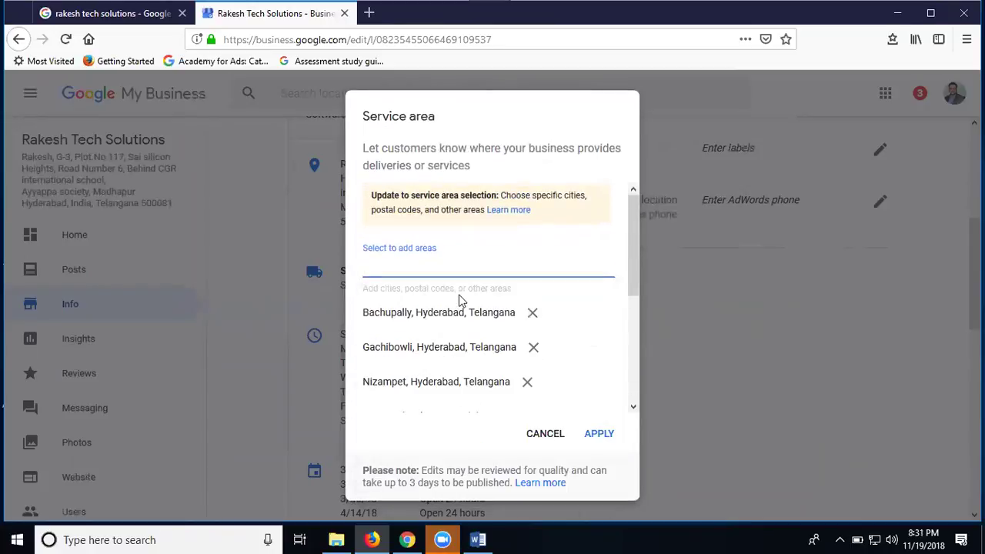
text(hi)
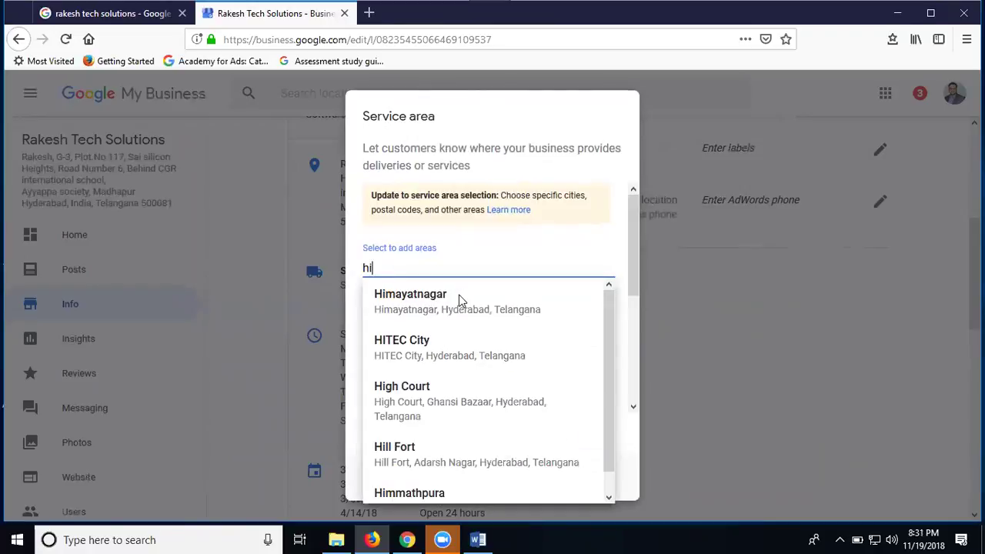
click(433, 345)
text(kon)
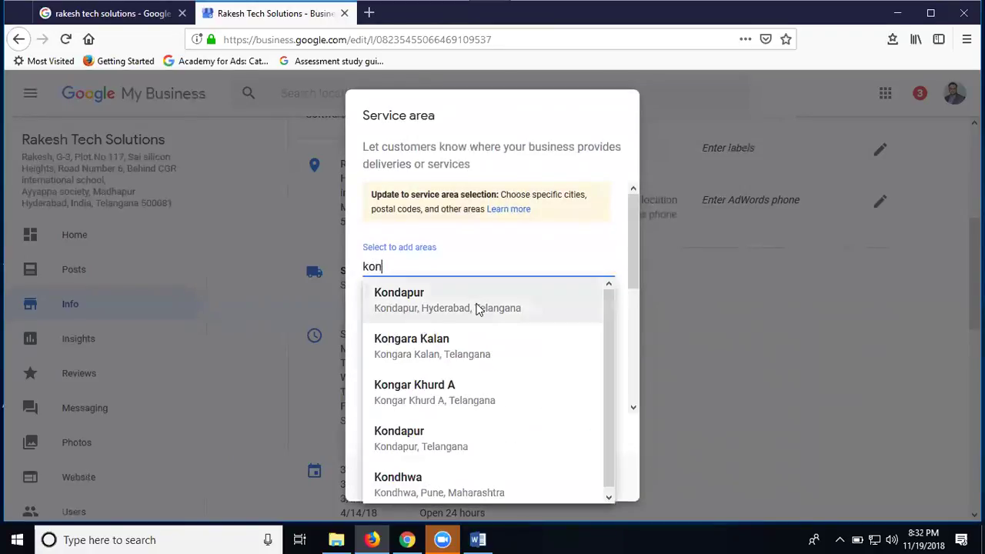
click(477, 308)
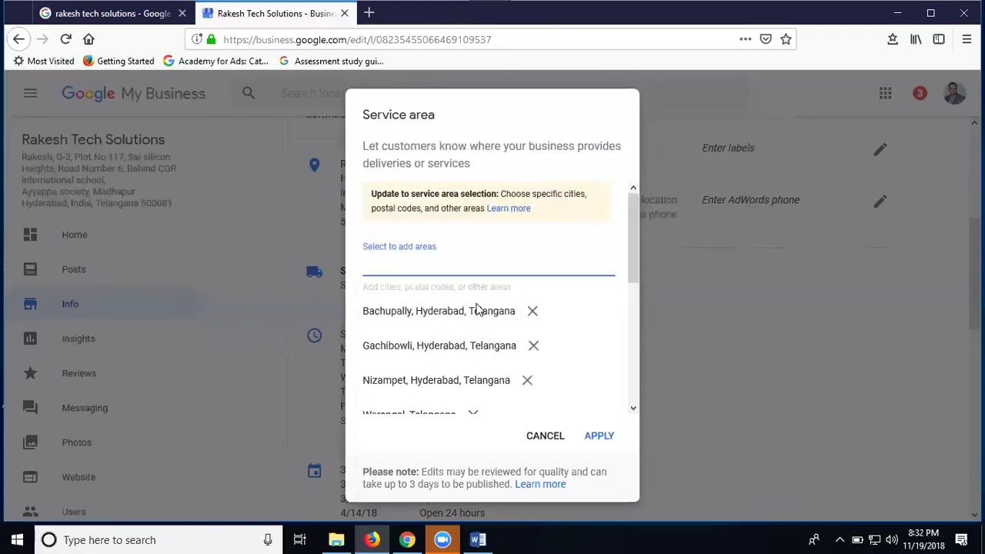
Add Banjara Hills, Jubilee Hills and Borabanda in Hyderabad, Telangana, to the service areas and review the list
text(ban)
click(477, 309)
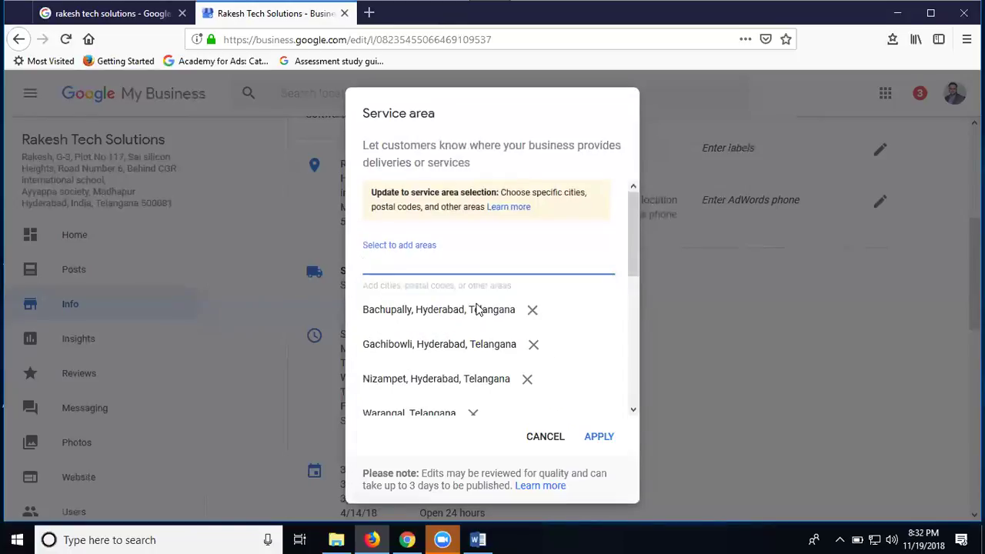
text(ju)
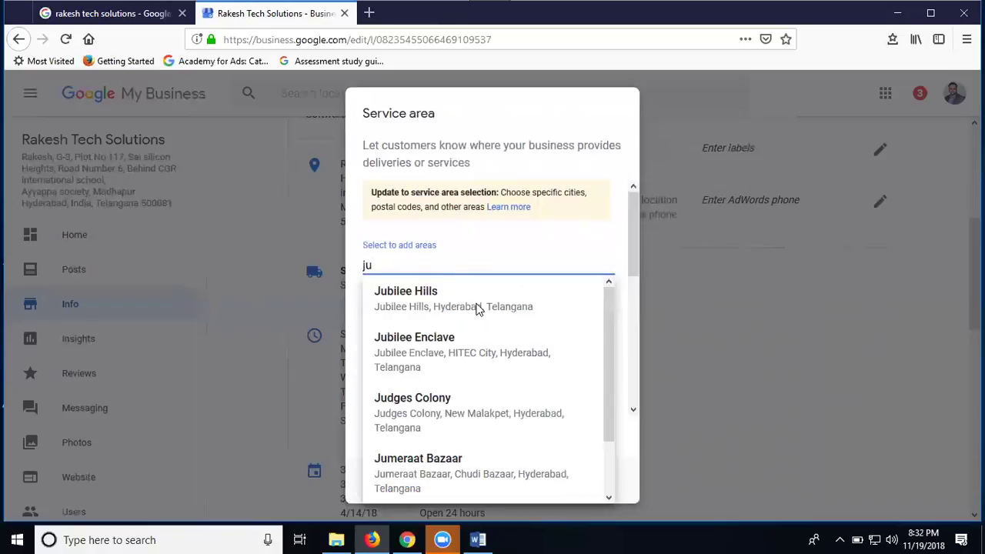
click(477, 309)
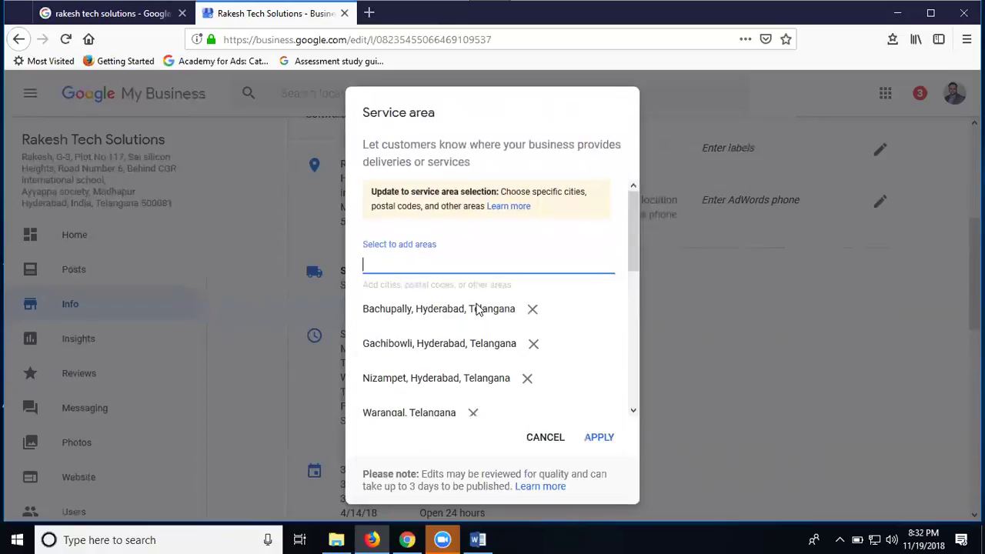
text(e)
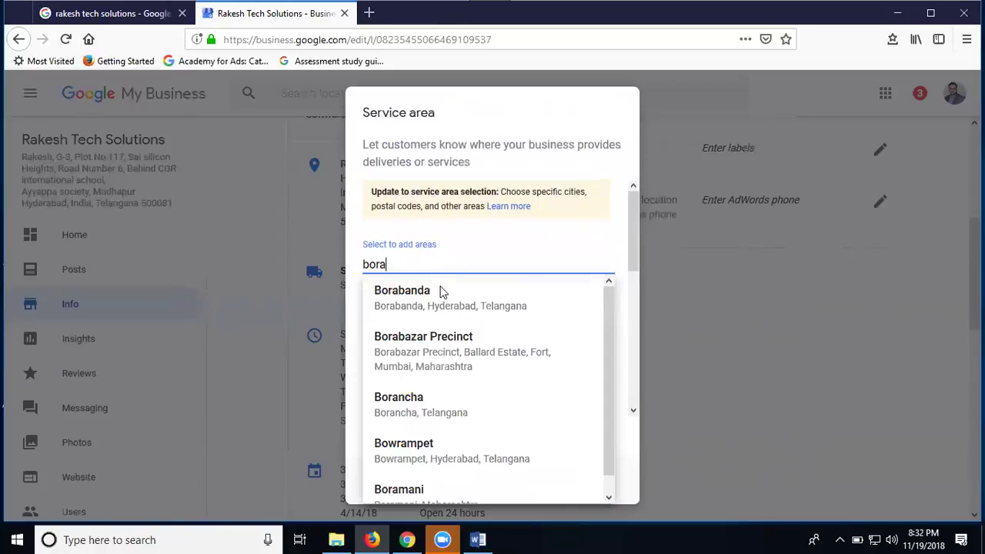
click(443, 290)
scroll(485, 307, down, 2)
scroll(485, 307, down, 5)
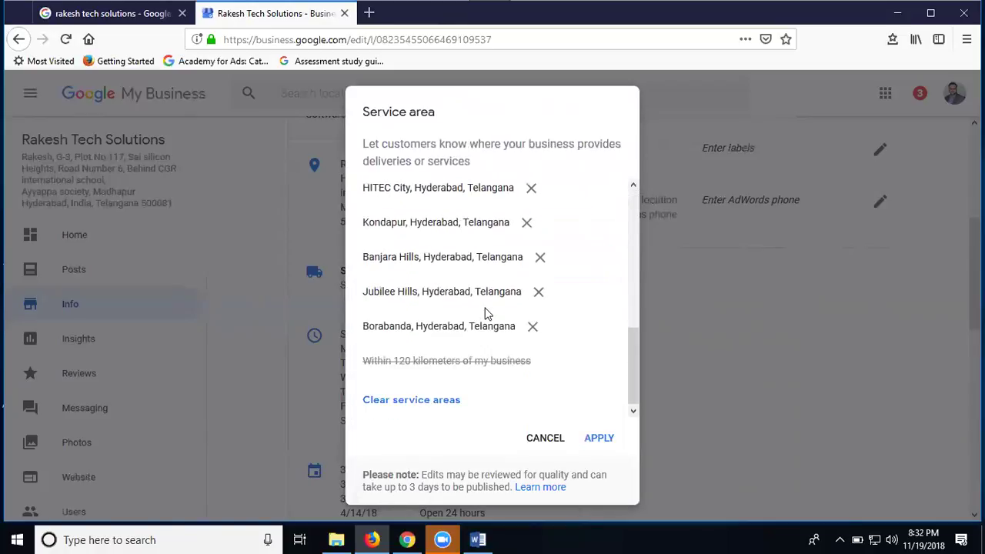
scroll(457, 348, up, 2)
scroll(457, 350, down, 1)
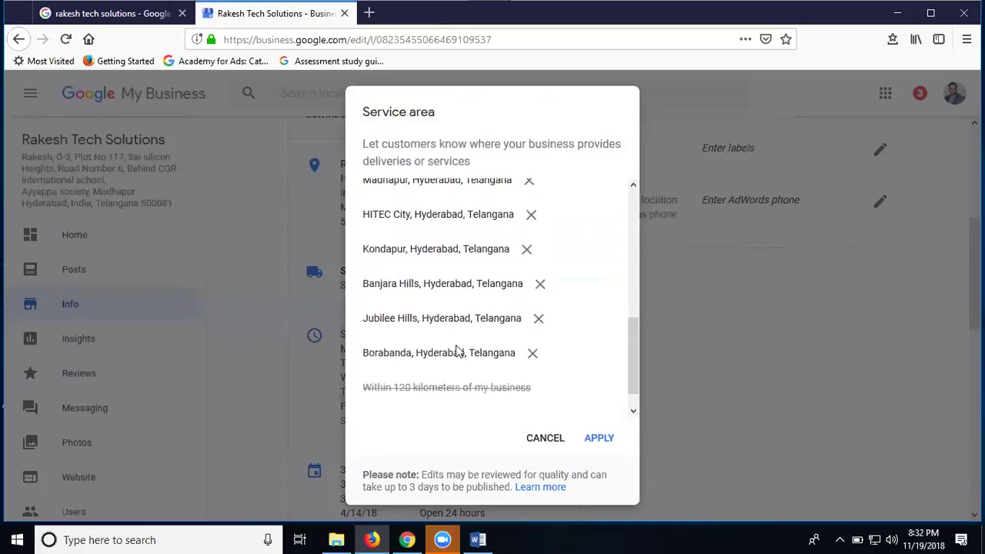
scroll(457, 351, down, 1)
Add Godavarikhani, Ramagundam, Telangana to the service areas
scroll(438, 353, up, 3)
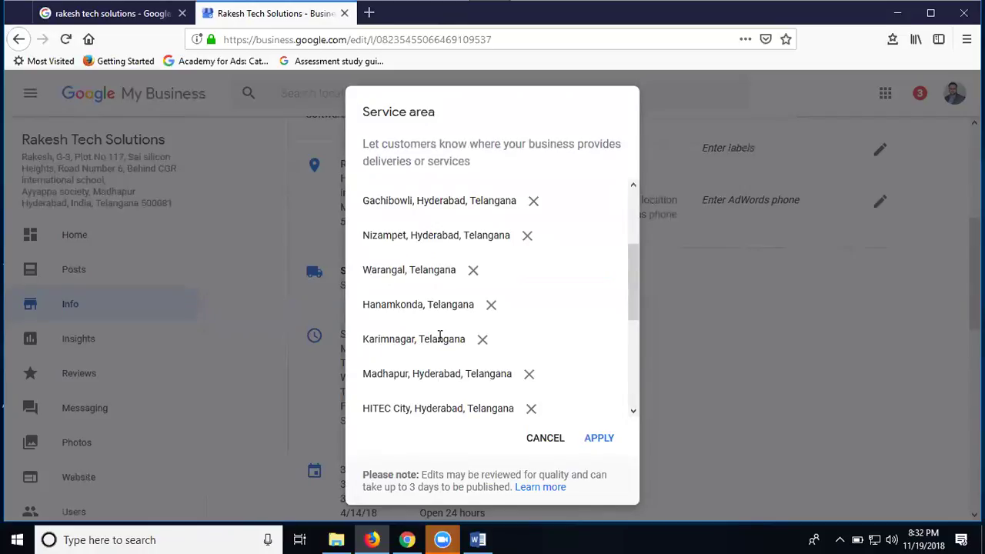
scroll(440, 337, up, 2)
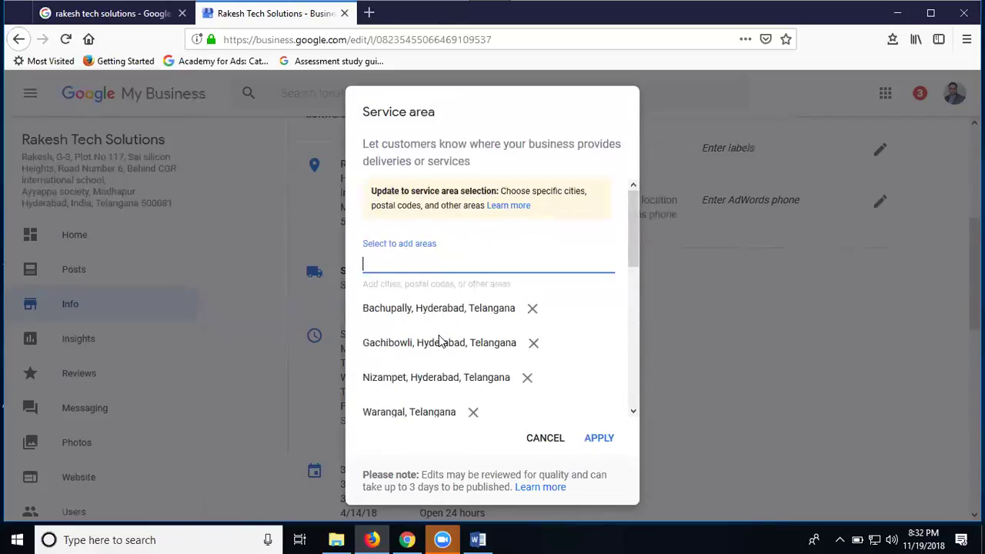
text(go)
text(dava)
key(BackSpace)
key(BackSpace)
key(BackSpace)
key(BackSpace)
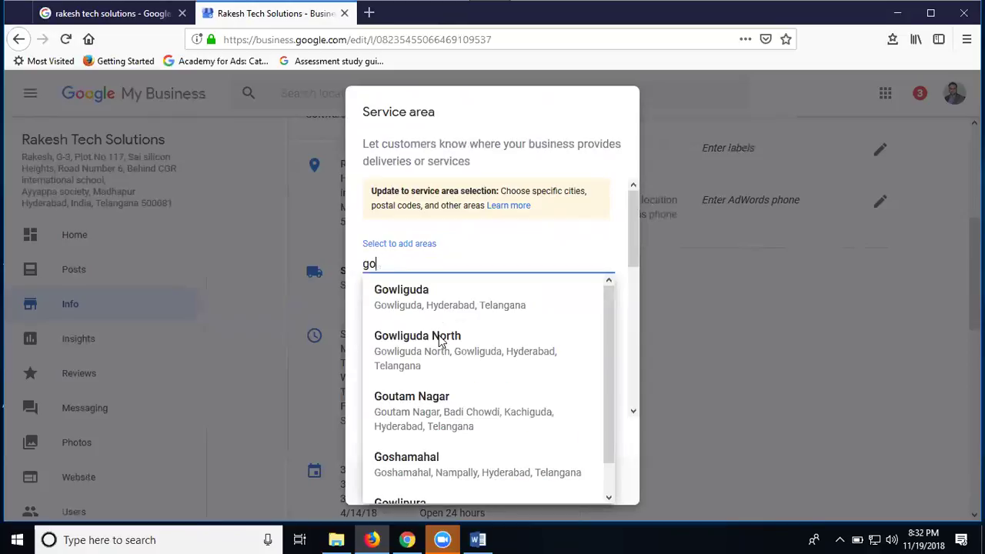
scroll(441, 342, down, 1)
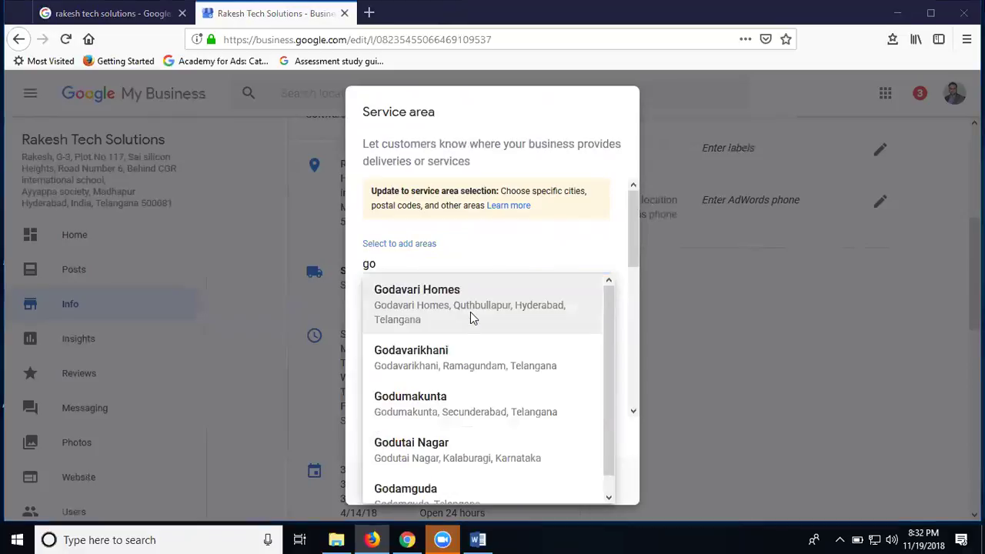
click(447, 364)
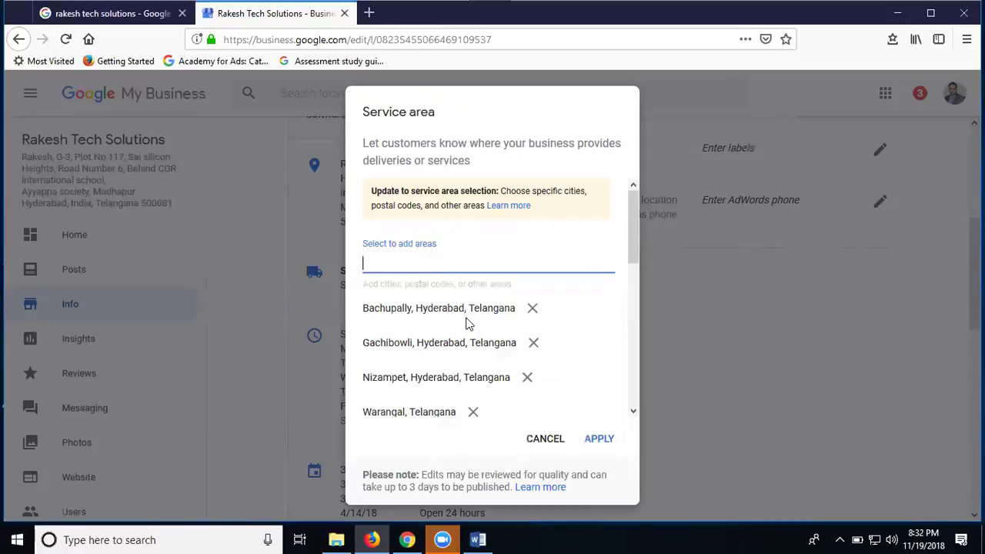
Add Erragadda, Moosapet and Moti Nagar in Hyderabad, Telangana, to the service areas and check the list
scroll(467, 323, down, 2)
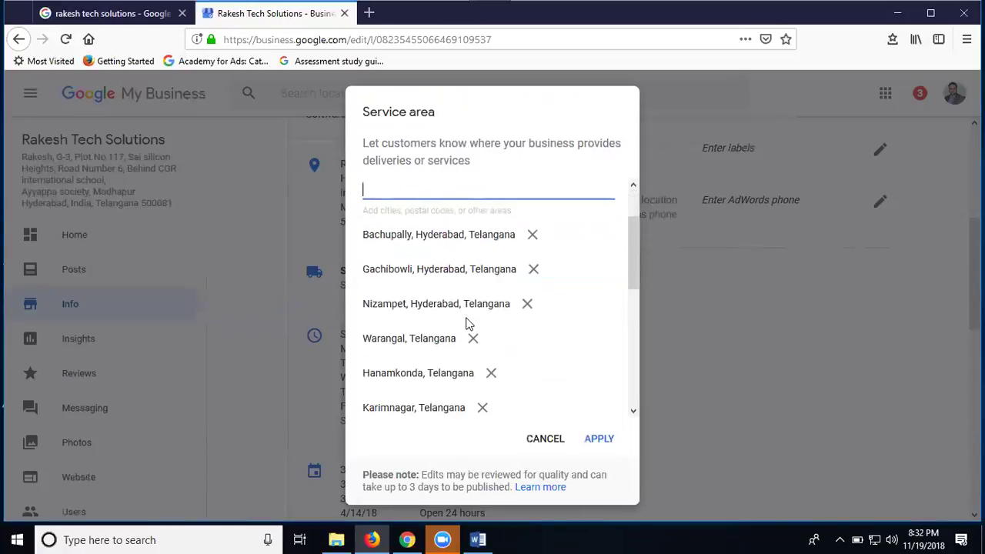
text(err)
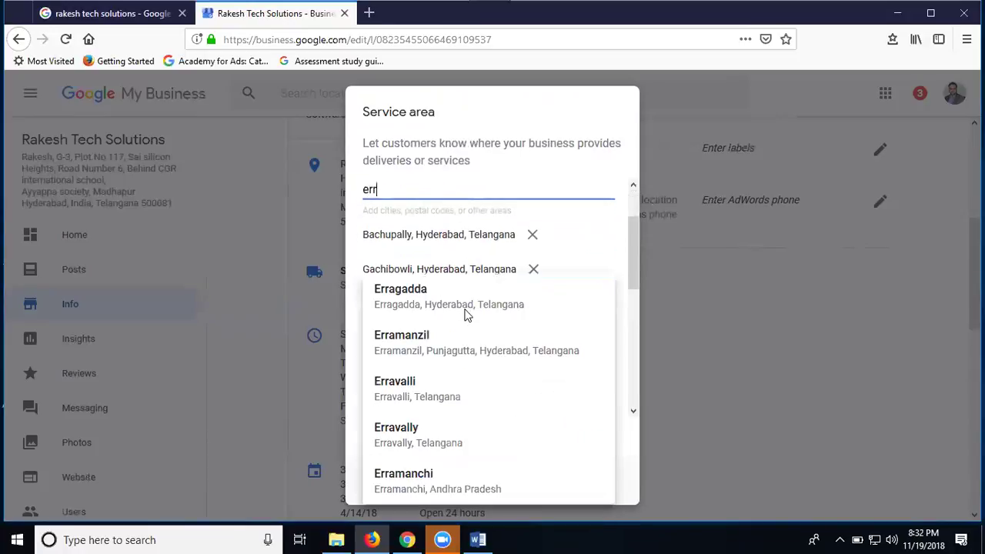
click(464, 300)
text(m)
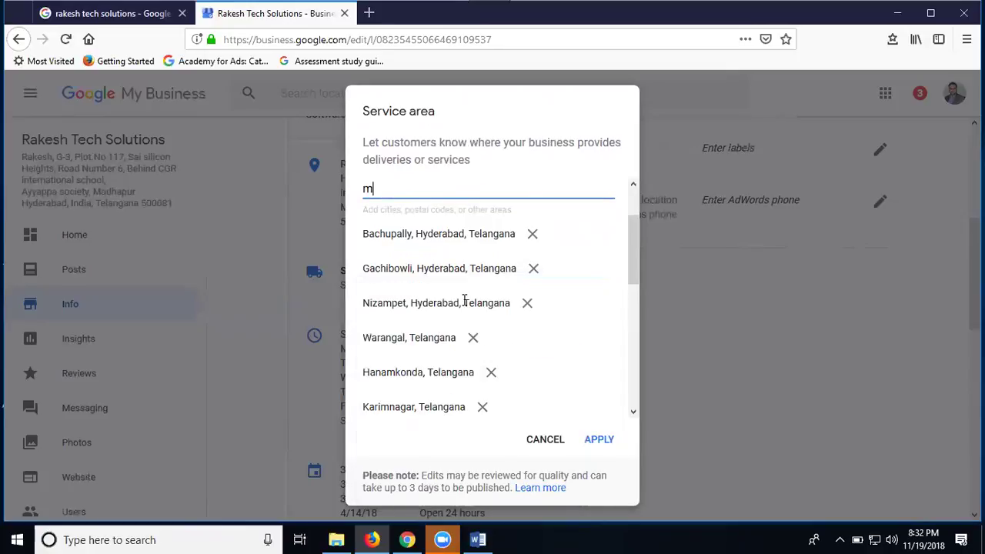
text(oos)
click(411, 338)
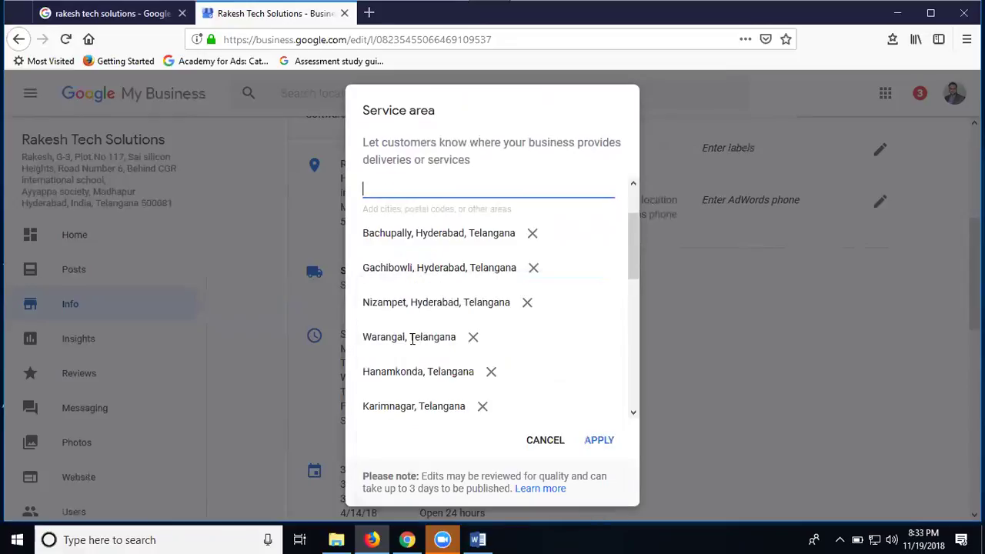
text(moti)
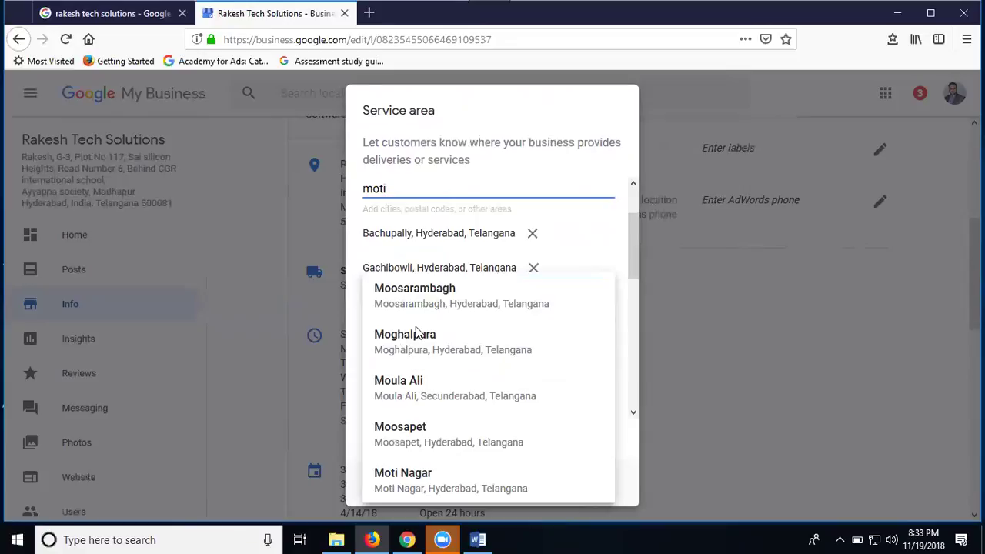
click(416, 473)
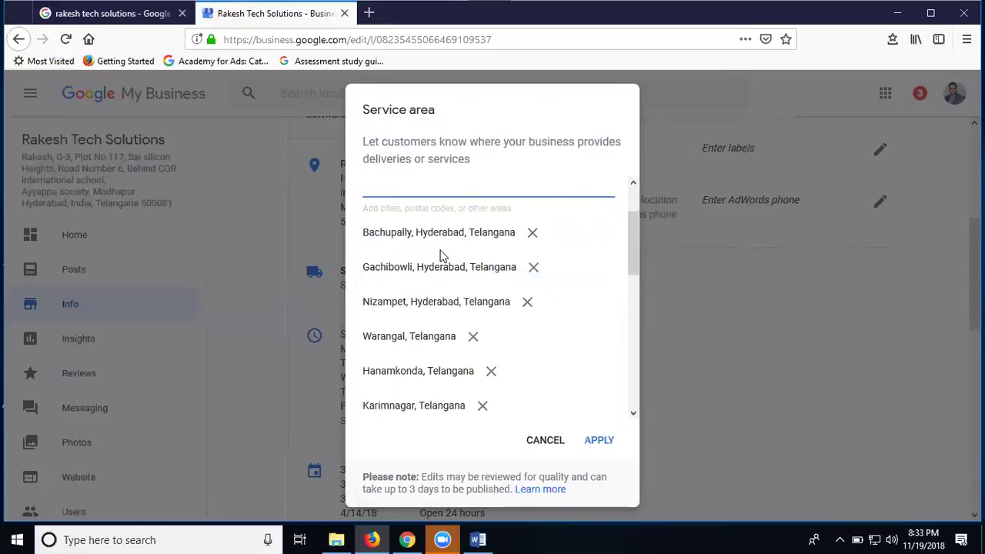
scroll(427, 239, down, 5)
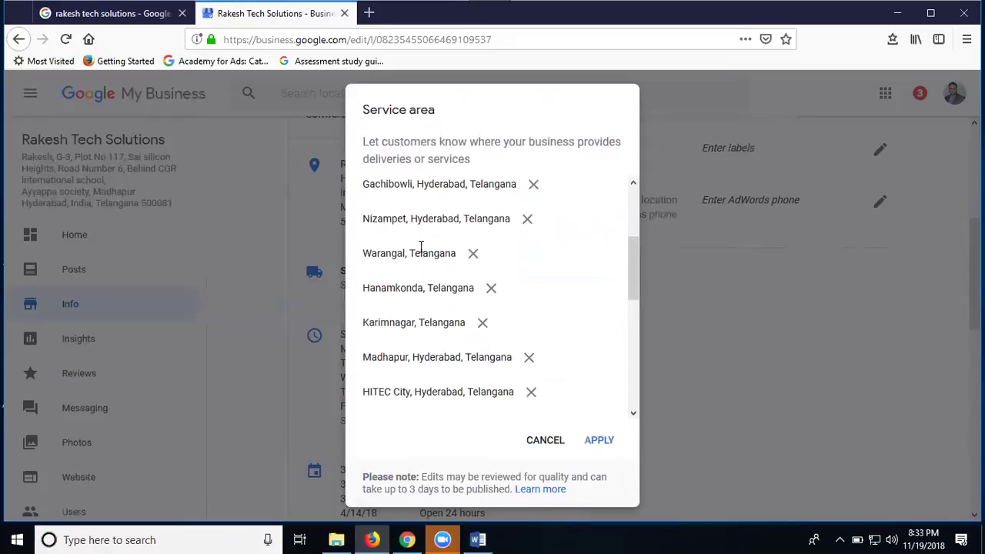
scroll(421, 252, down, 4)
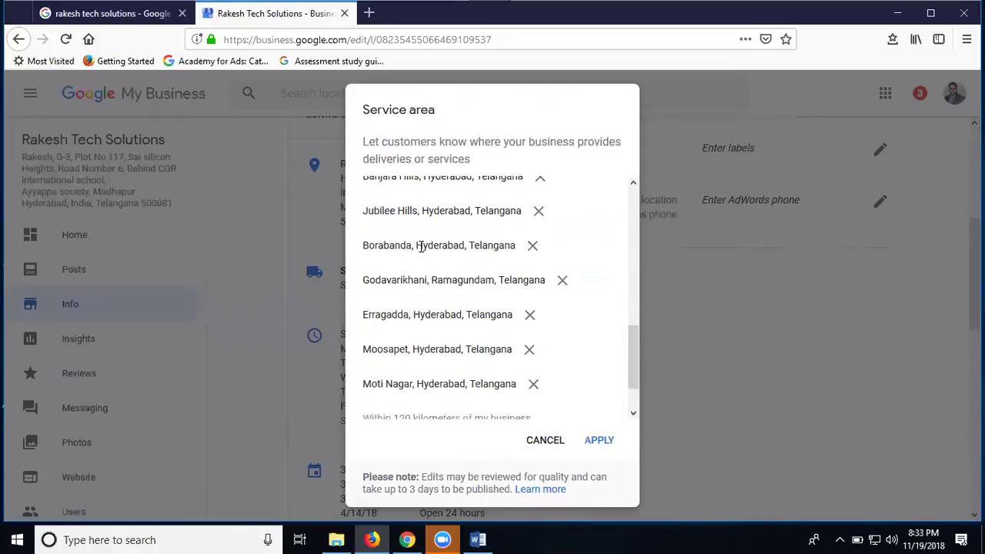
Add Kukatpally, Hyderabad, Telangana and its KPHB locality to the service areas
scroll(422, 247, up, 8)
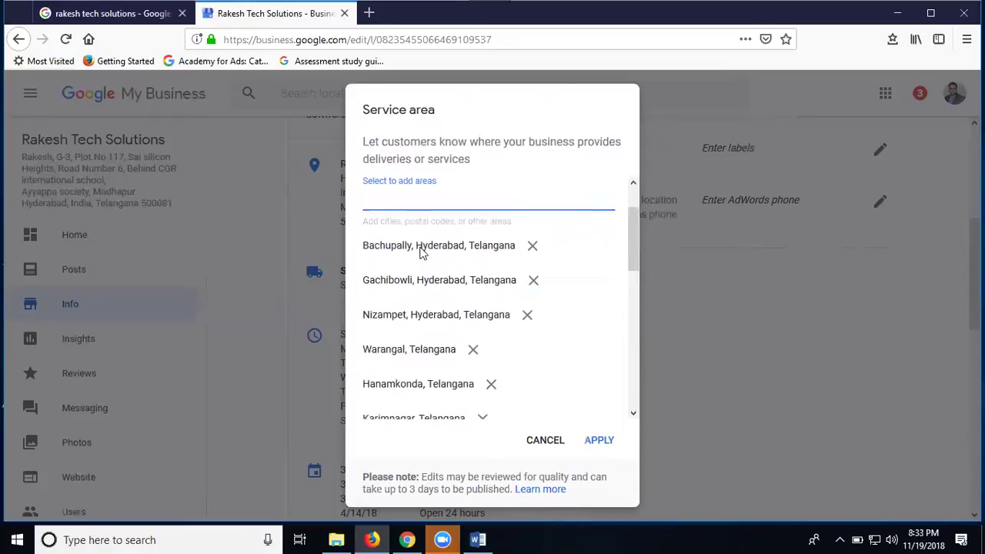
click(416, 263)
text(kphb)
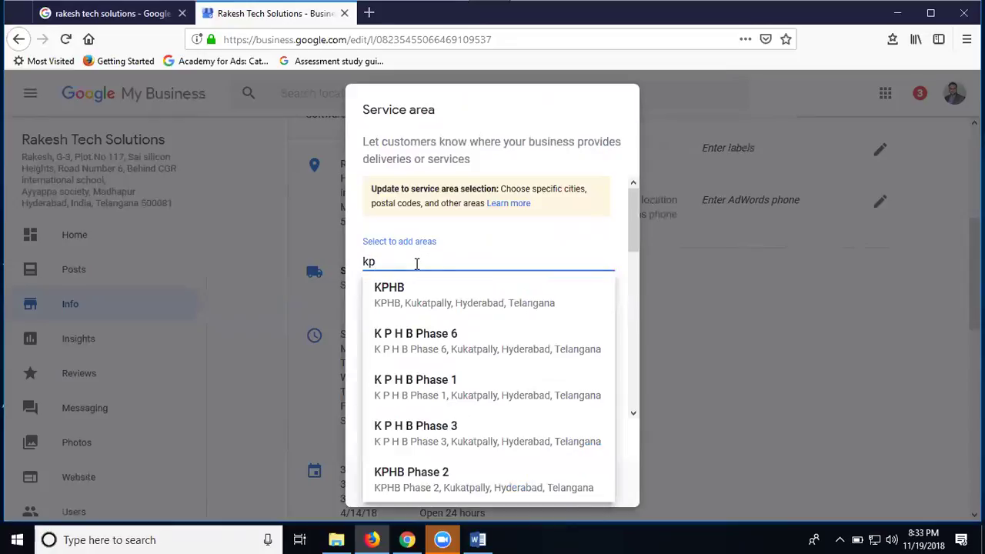
click(418, 291)
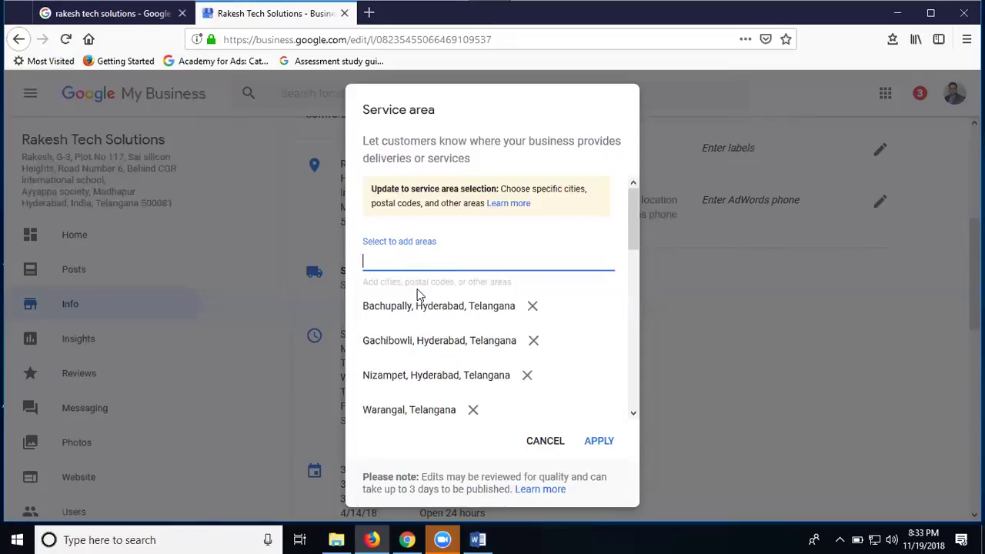
text(kukat)
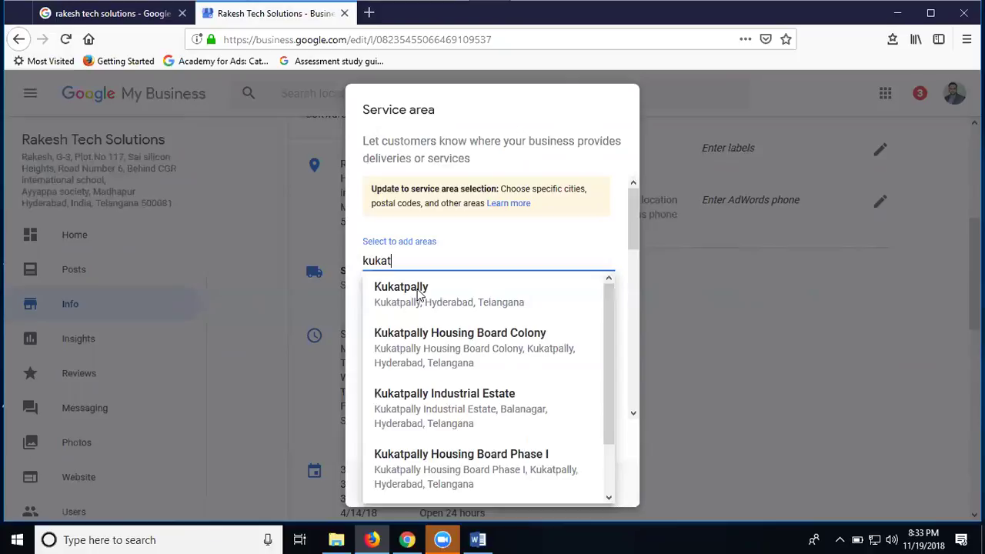
click(418, 295)
text(k)
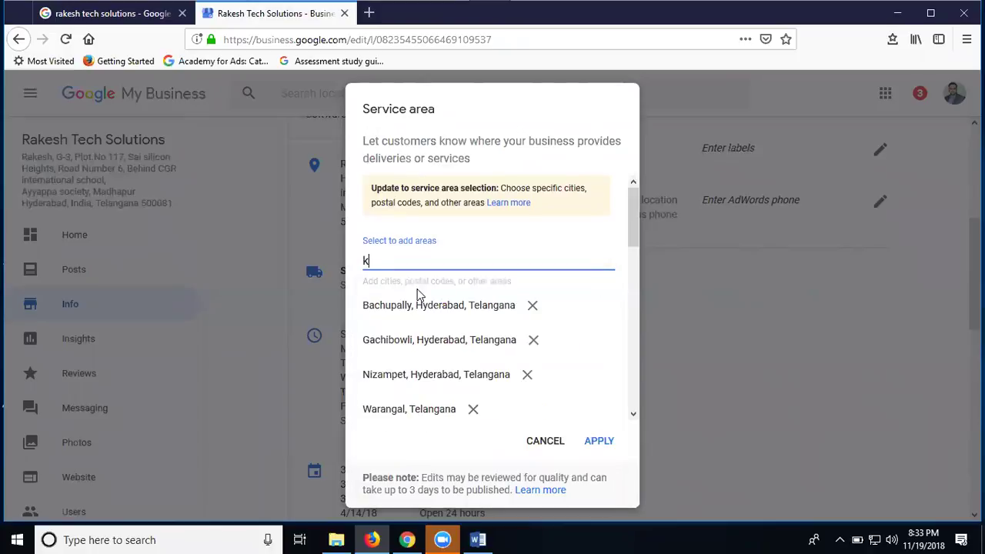
text(phb)
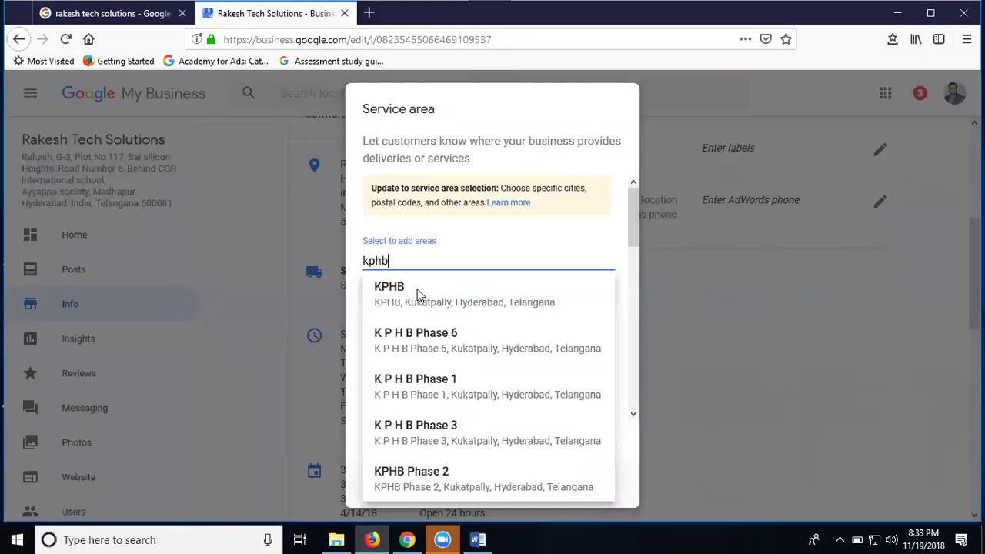
click(417, 288)
Add Miyapur, Hyderabad, Telangana and a suggested area for "alw" to the service areas, and apply the changes
text(miy)
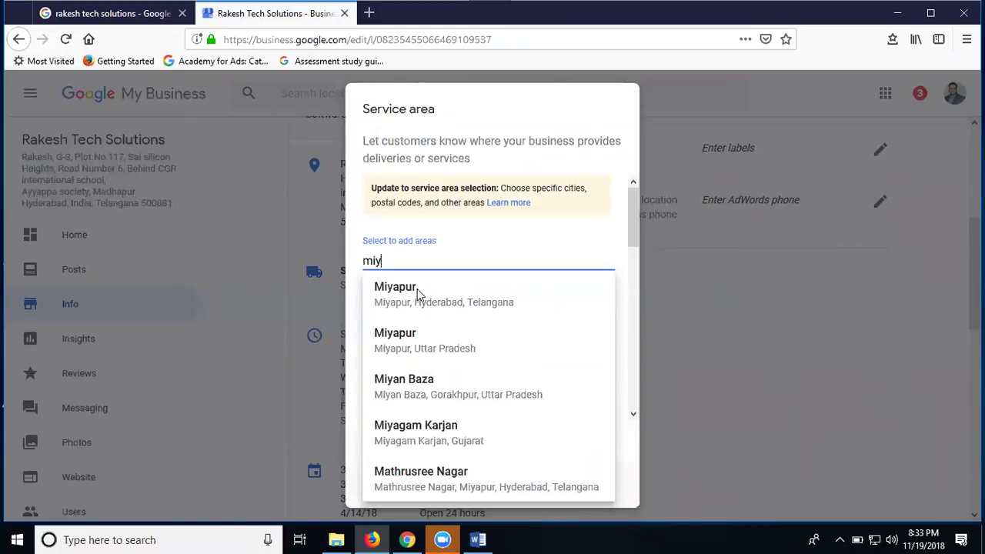
click(417, 289)
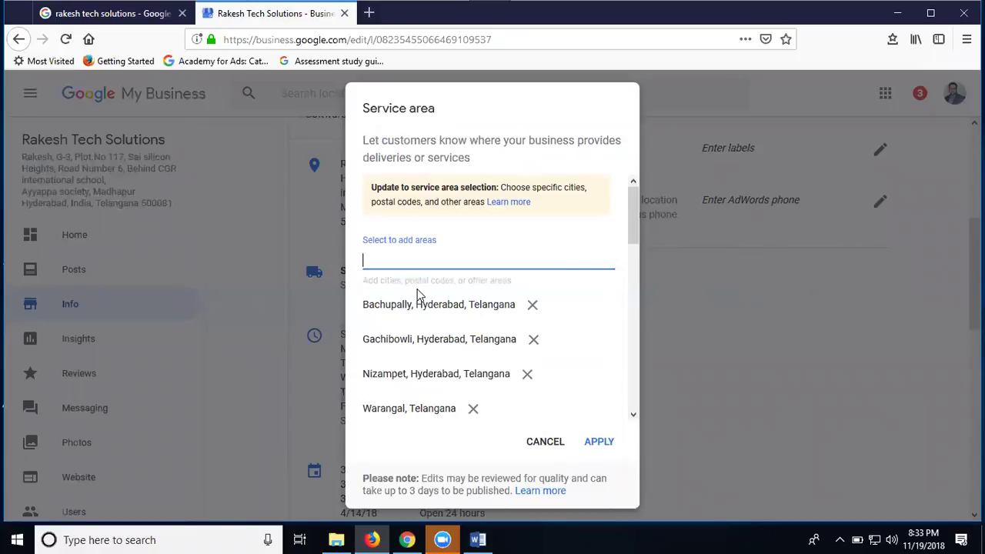
text(alw)
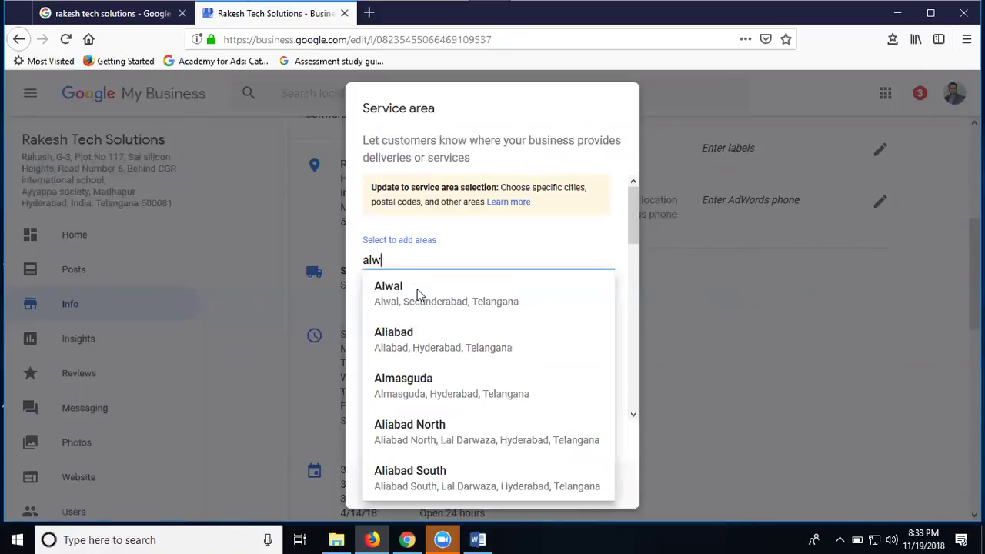
click(417, 339)
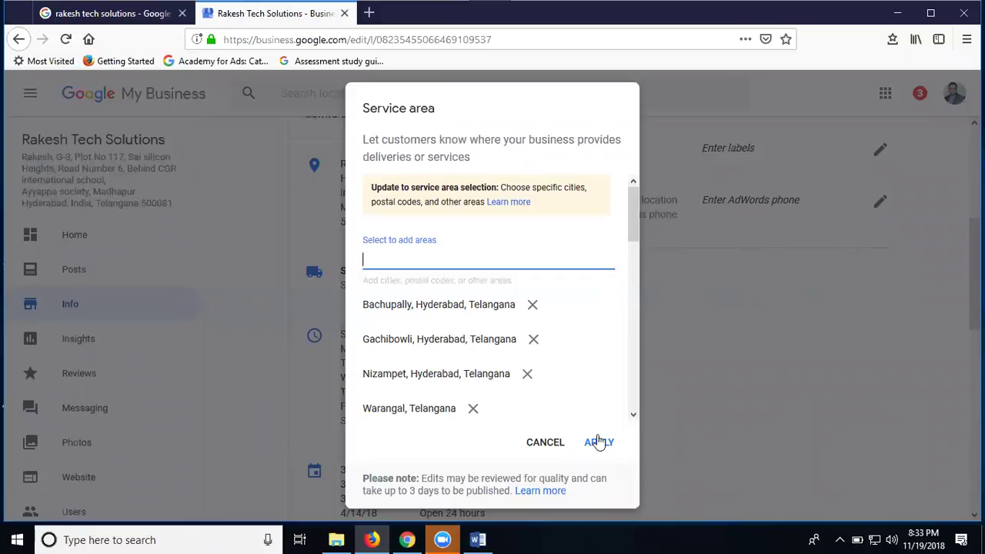
click(600, 443)
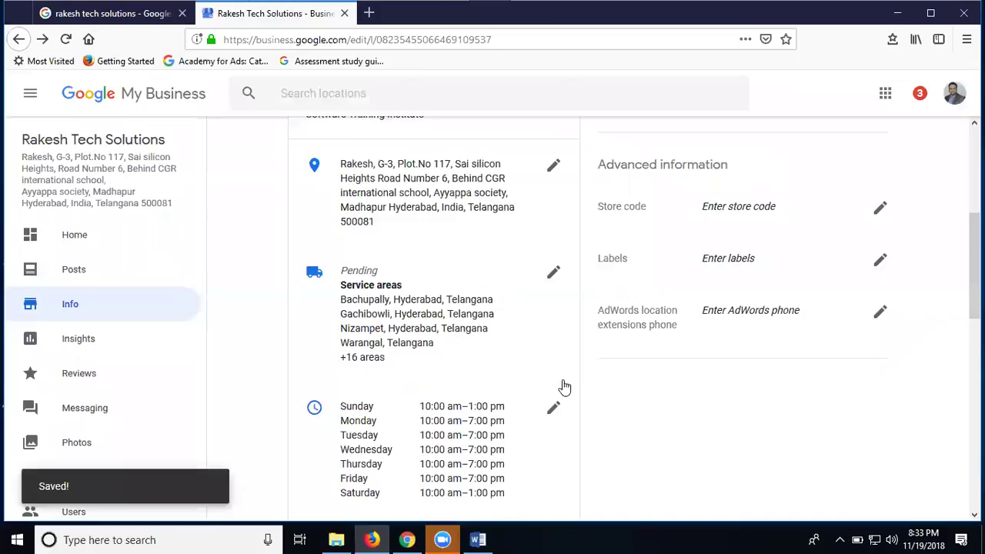
Reopen the service areas for editing and add Hyderabad, Telangana and Secunderabad, Telangana
scroll(561, 387, down, 2)
scroll(560, 387, up, 5)
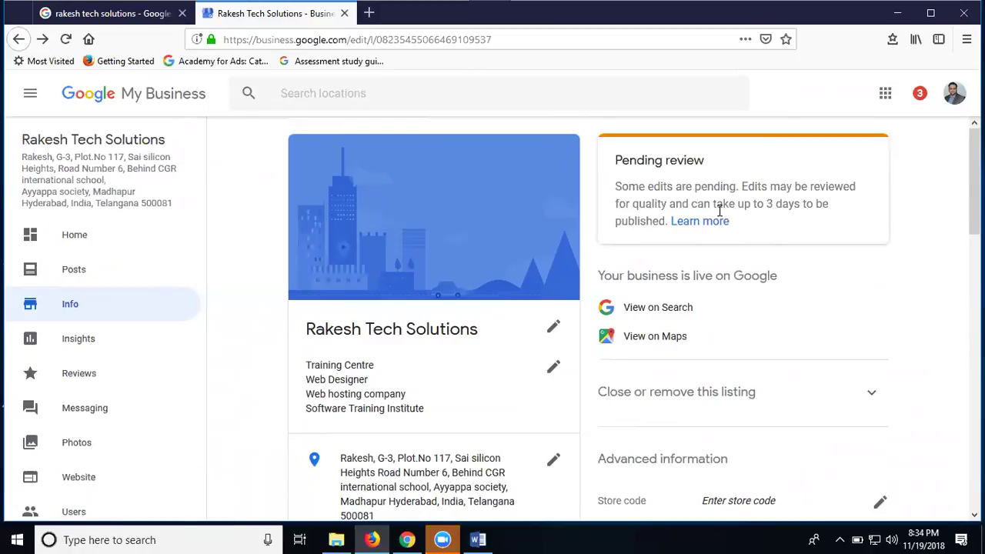
scroll(720, 213, down, 3)
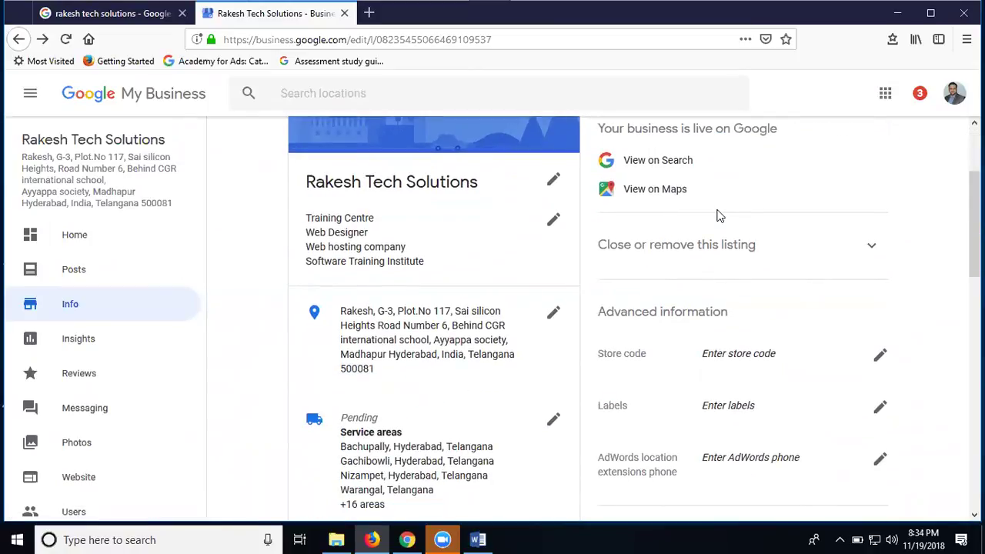
scroll(707, 231, down, 5)
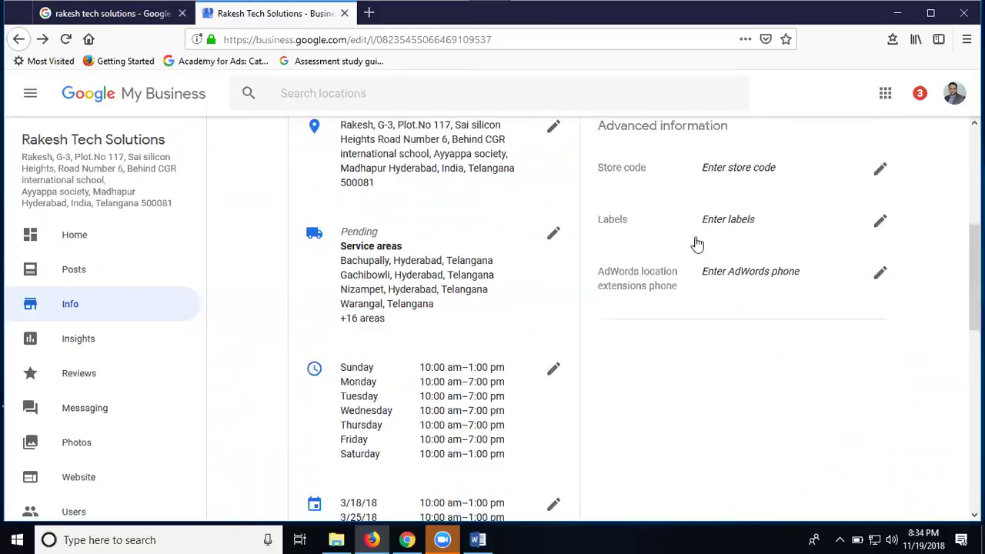
click(554, 201)
click(487, 203)
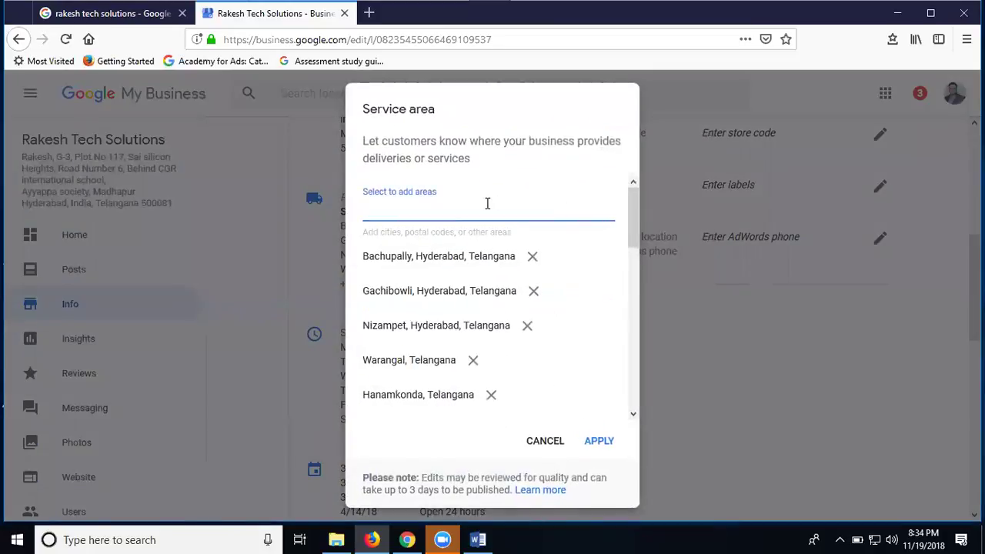
text(hyderabad)
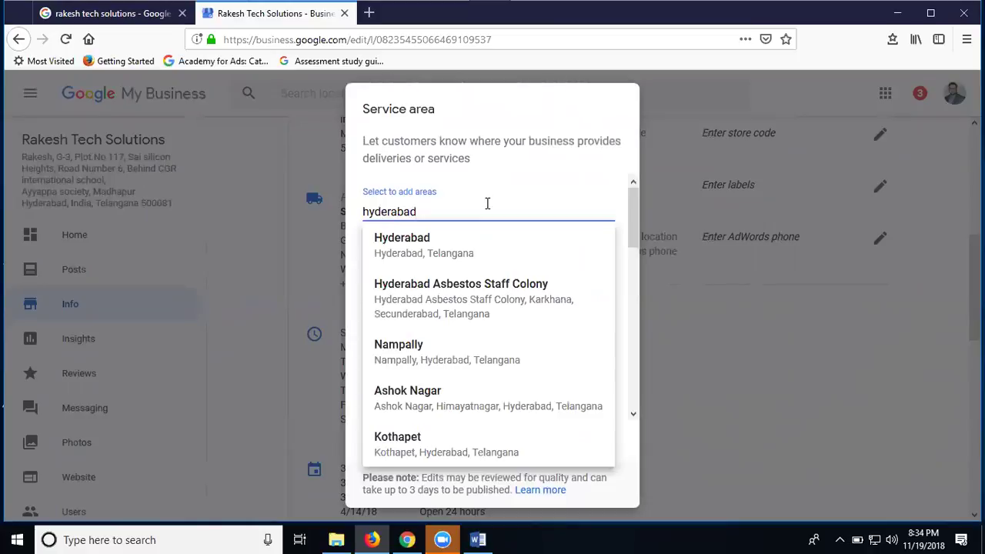
click(466, 240)
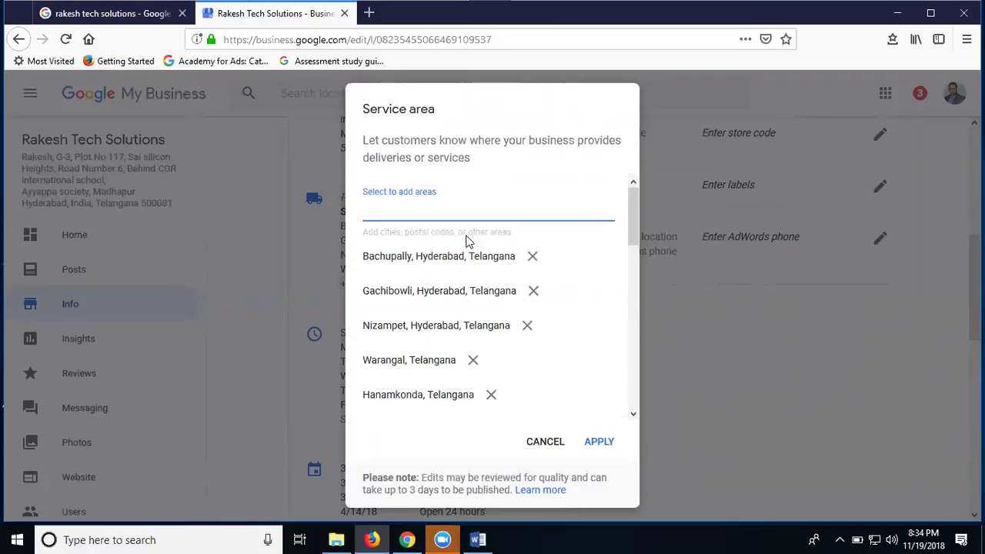
text(secu)
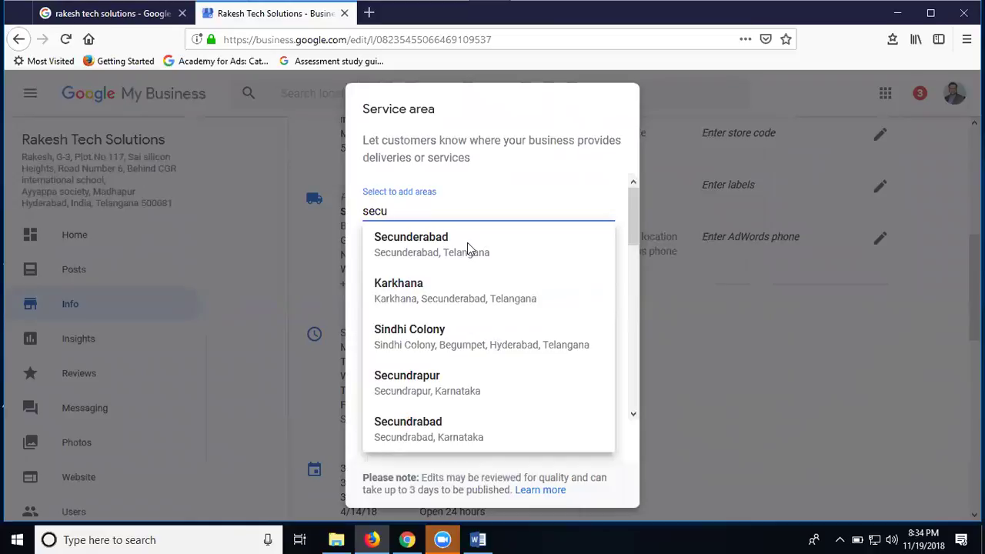
click(467, 243)
Add Uppal, Hyderabad, Telangana and the first suggested area for "dil" to the service areas, and apply the changes
text(upp)
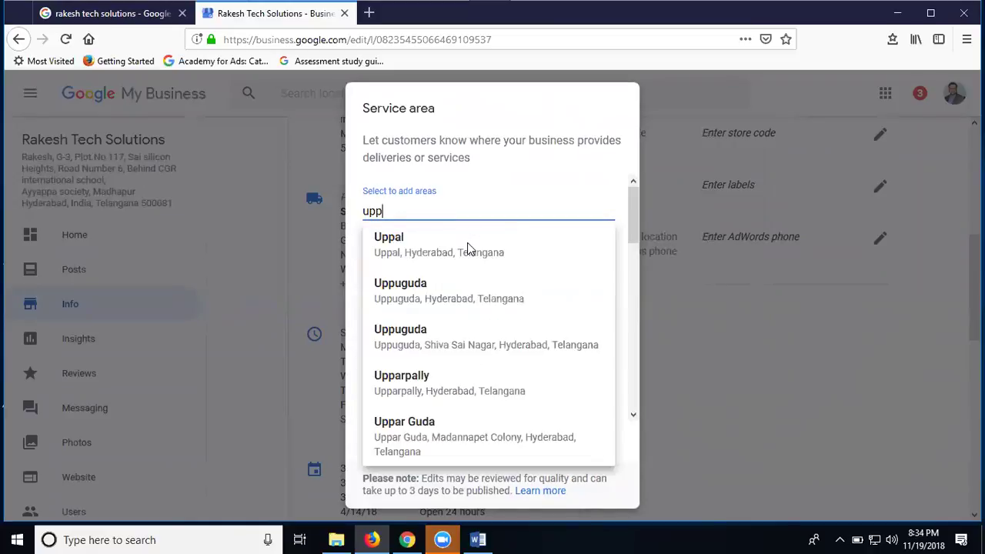
click(460, 242)
text(dil)
click(461, 242)
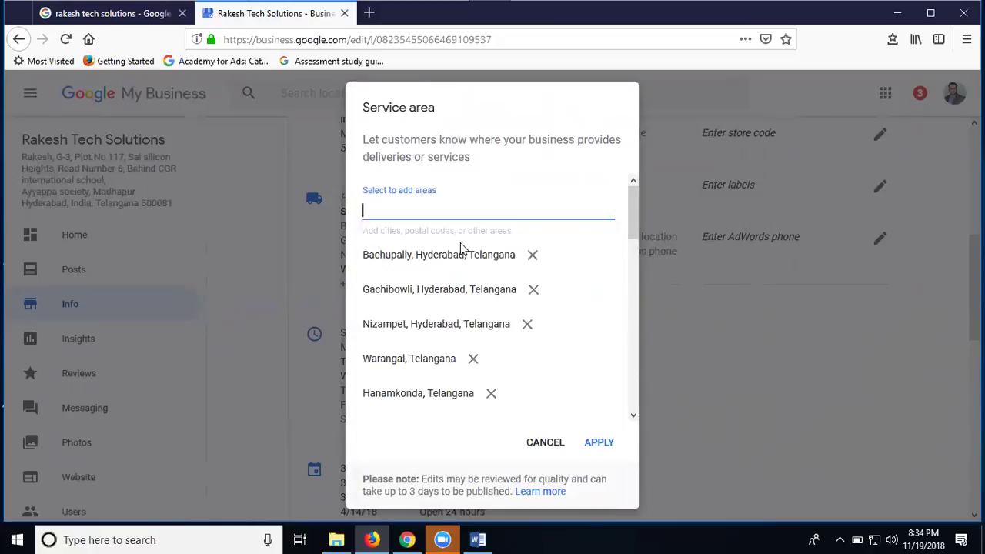
click(600, 449)
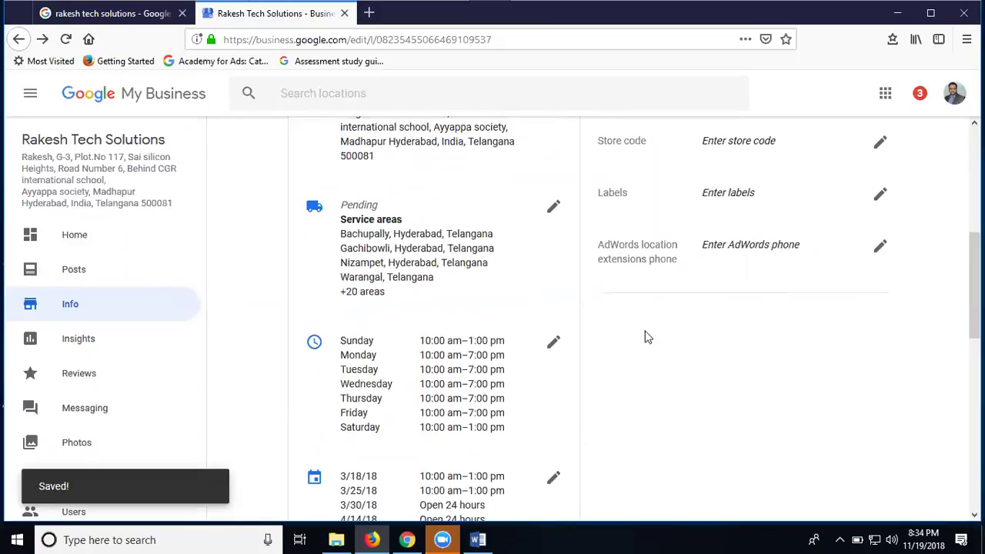
Go to the listing's posts and start a new post with a photo chosen from the computer
scroll(646, 339, up, 3)
scroll(646, 339, up, 3)
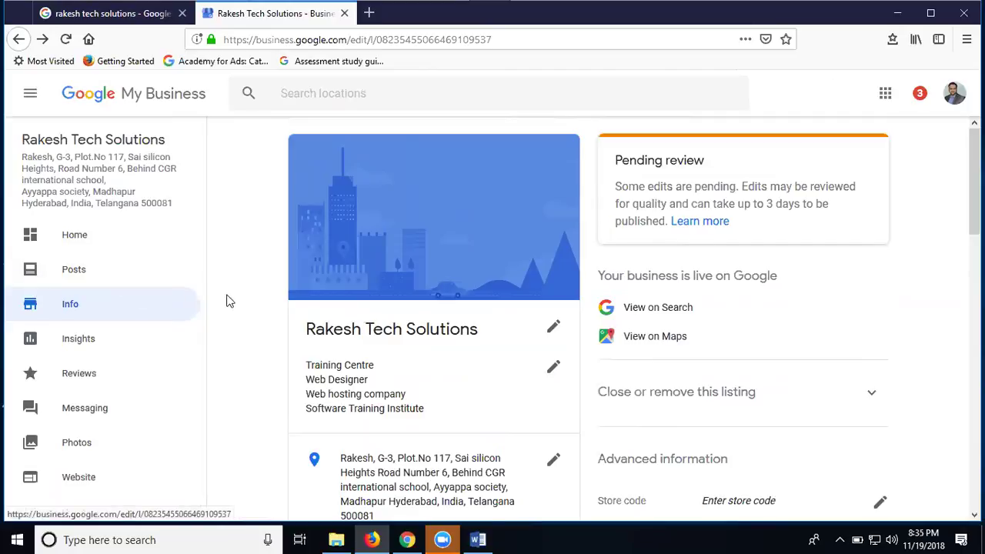
scroll(464, 314, down, 3)
scroll(409, 377, up, 3)
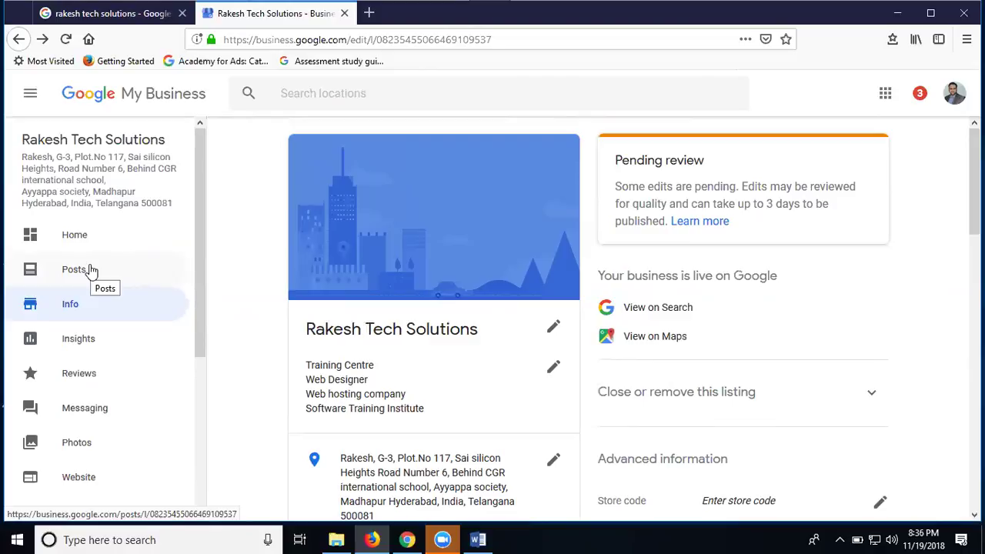
click(90, 270)
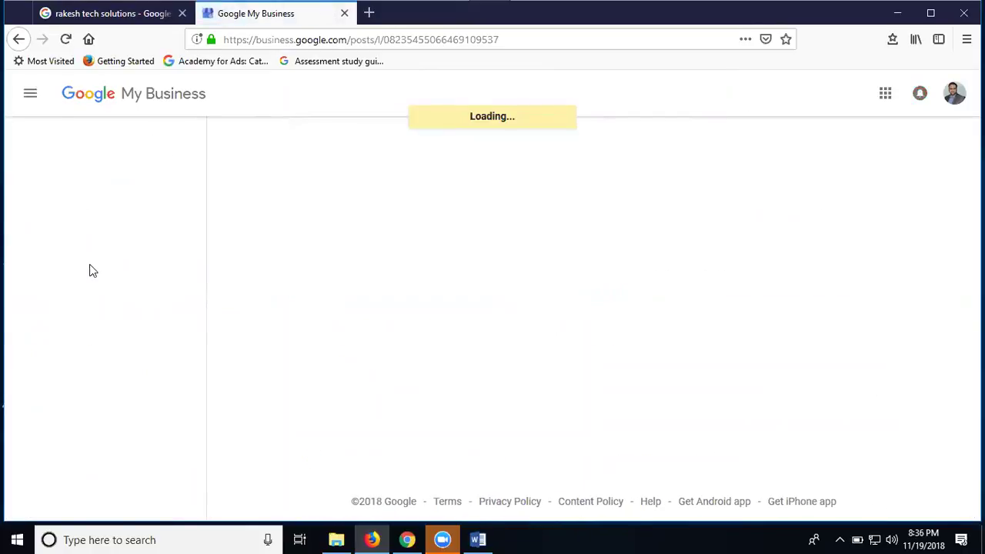
click(701, 224)
click(491, 332)
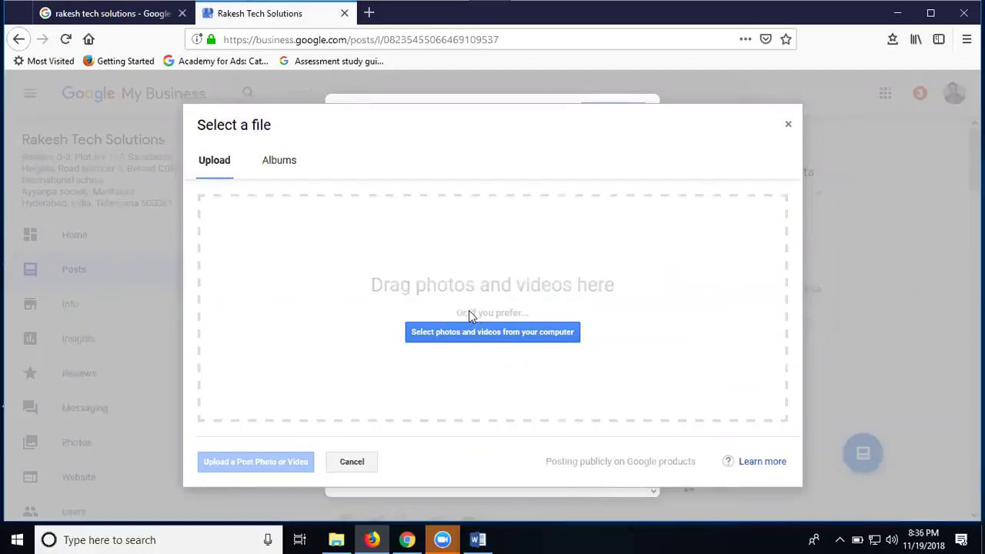
click(464, 332)
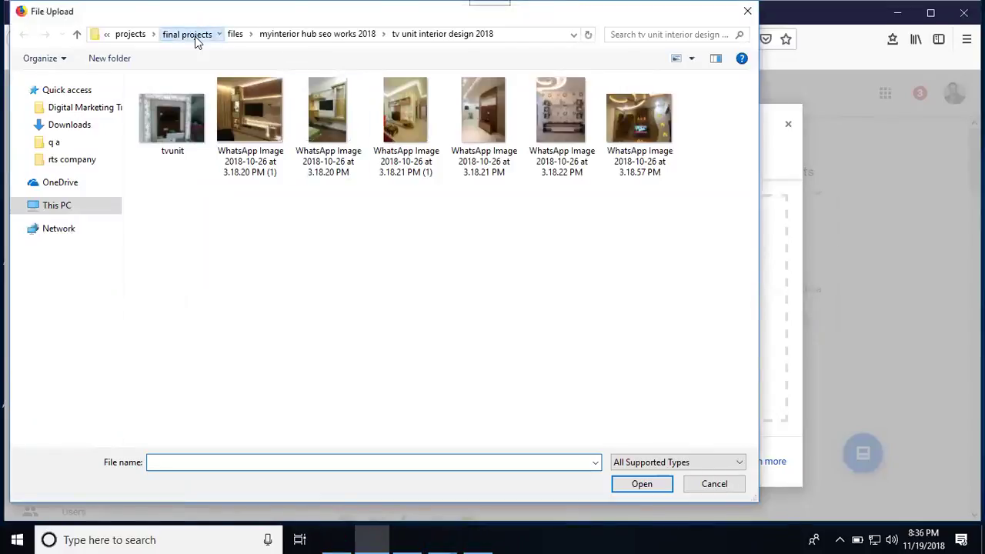
Upload the image "Digital Market service" from Projects > digital marketing > rts project 2018 > rts services 2018 on Local Disk (E:)
click(194, 35)
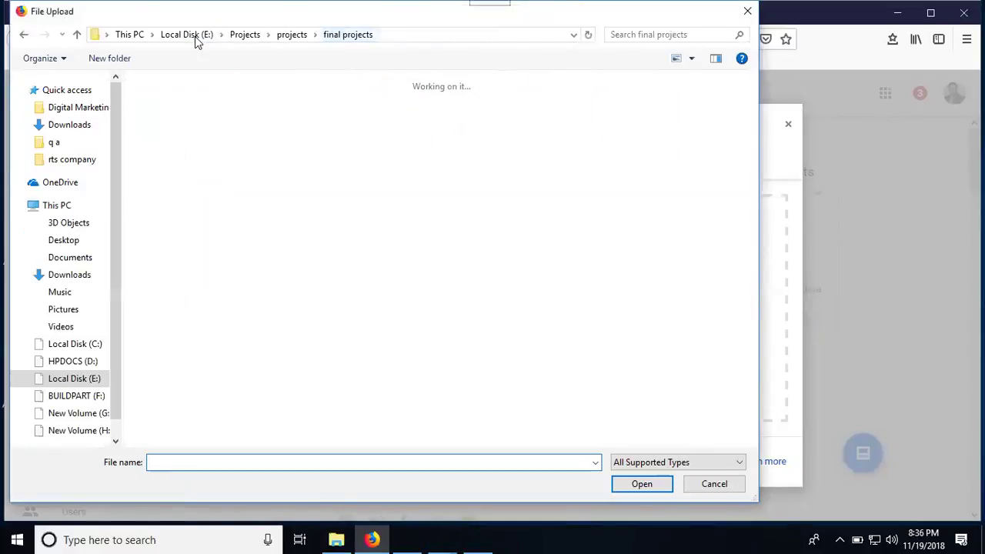
click(240, 36)
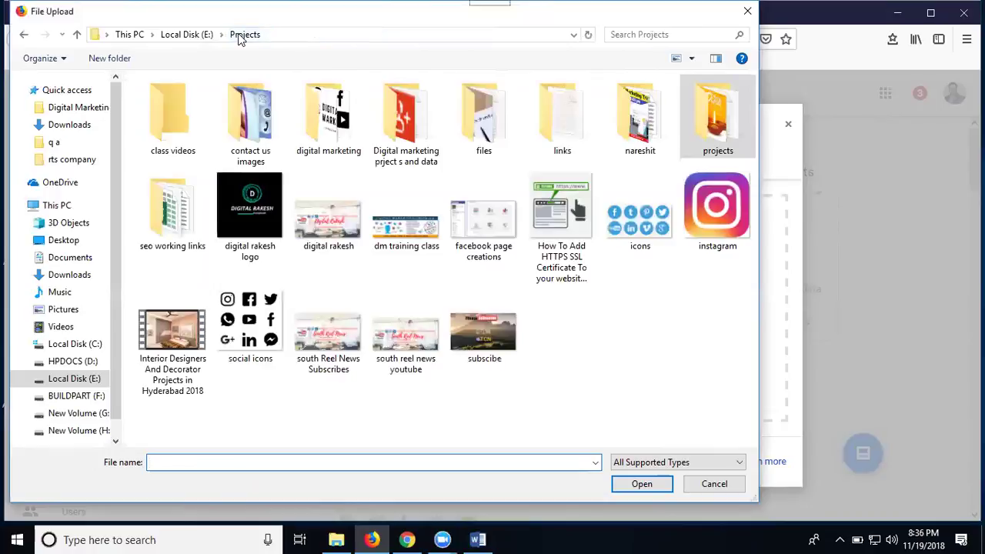
double_click(341, 154)
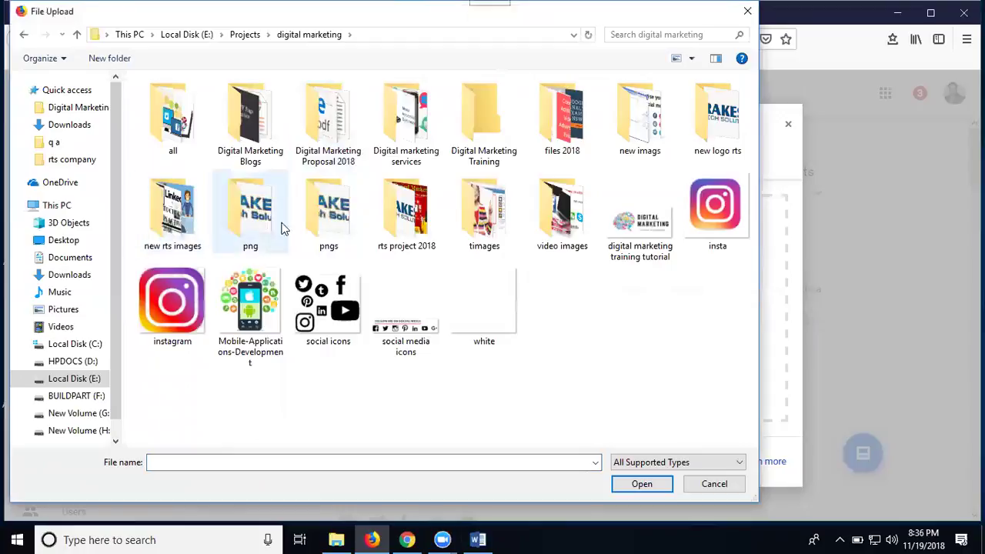
double_click(414, 232)
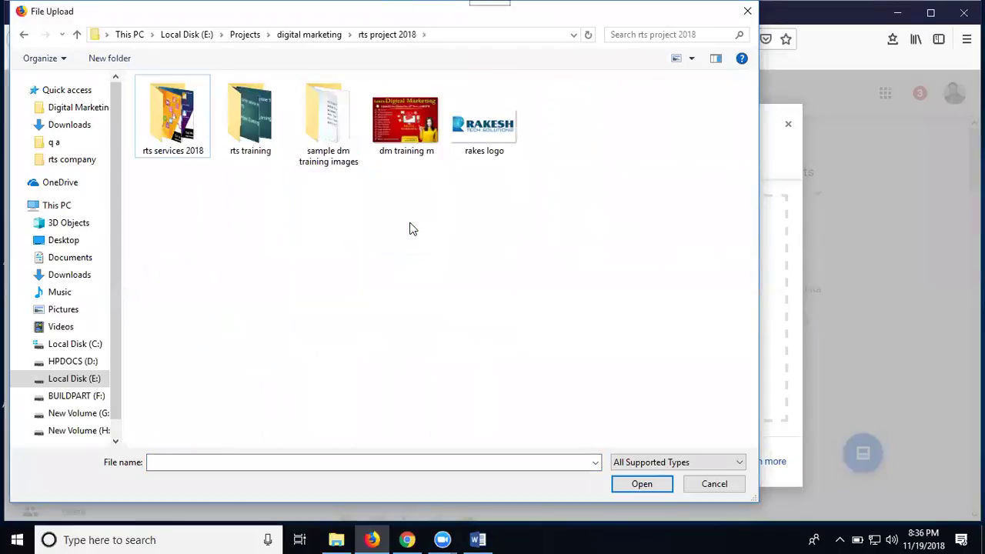
double_click(179, 126)
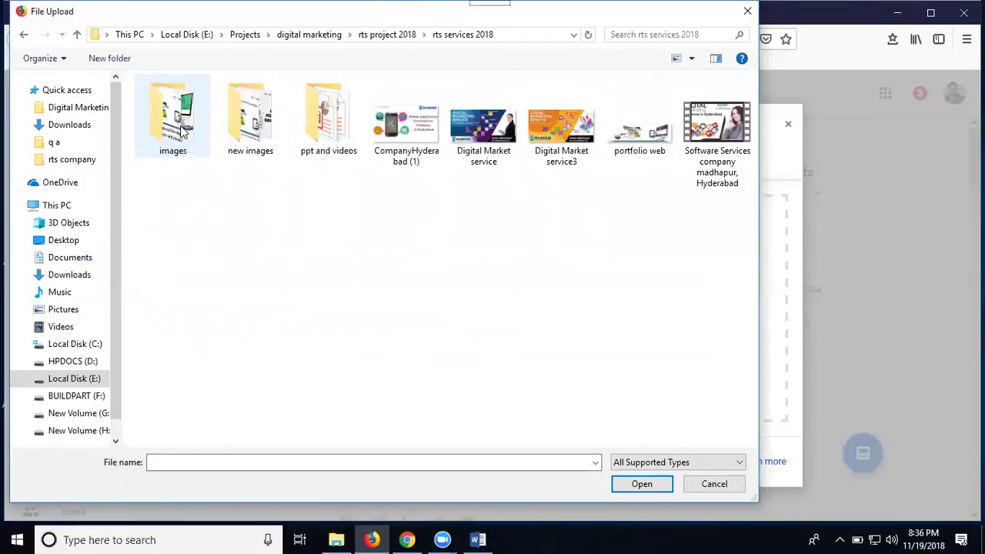
click(485, 152)
double_click(484, 152)
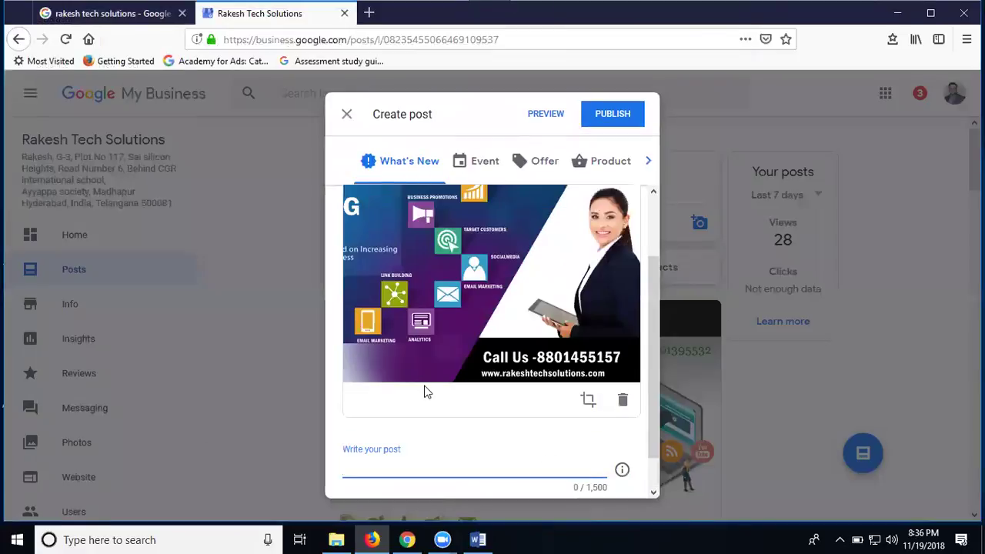
Write "Digital Marketing Agency in Madhapur" as the post text and add a "Call now" button
text(Digital Marketing Ag)
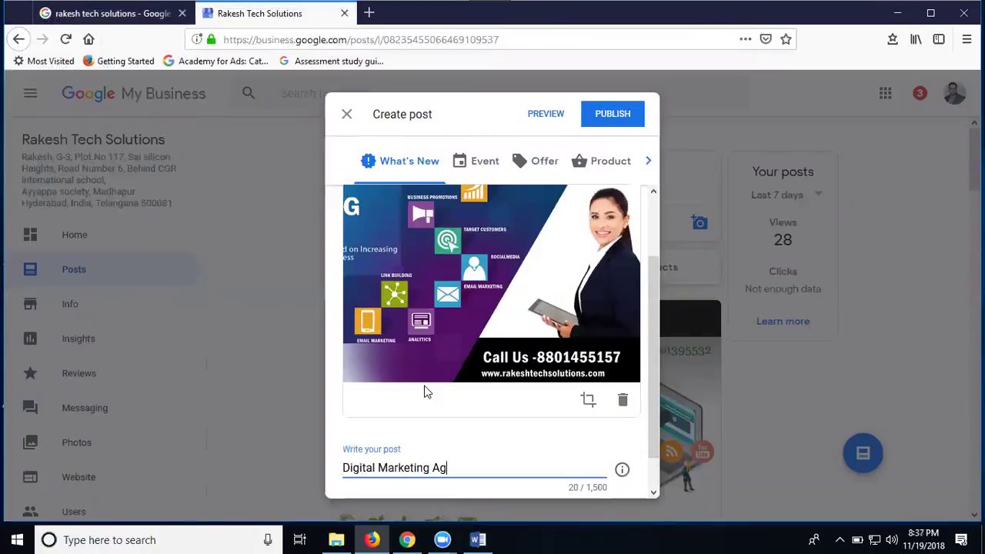
text(ency in Madhapur)
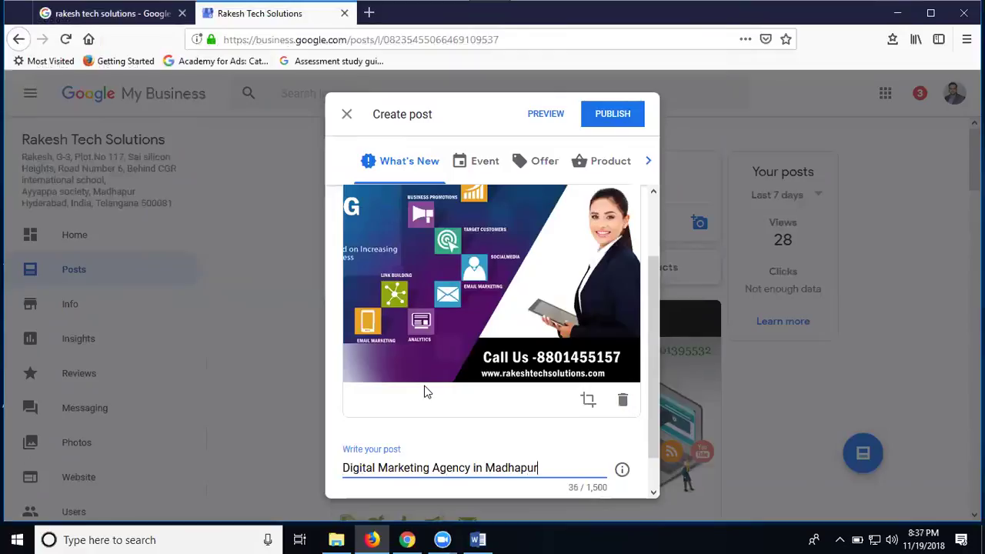
scroll(420, 387, down, 1)
click(400, 479)
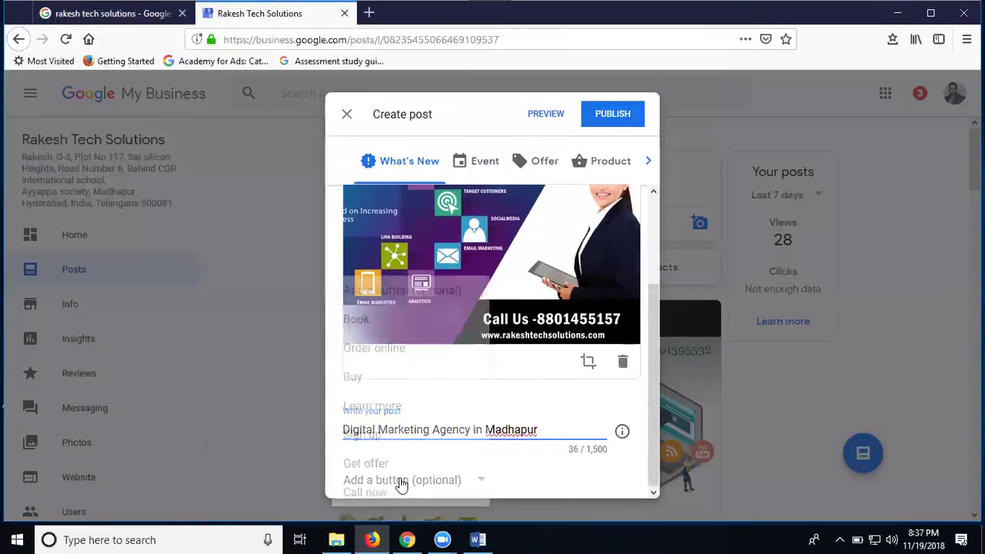
click(388, 493)
scroll(450, 433, down, 1)
scroll(439, 435, up, 4)
scroll(580, 273, down, 3)
scroll(627, 223, up, 4)
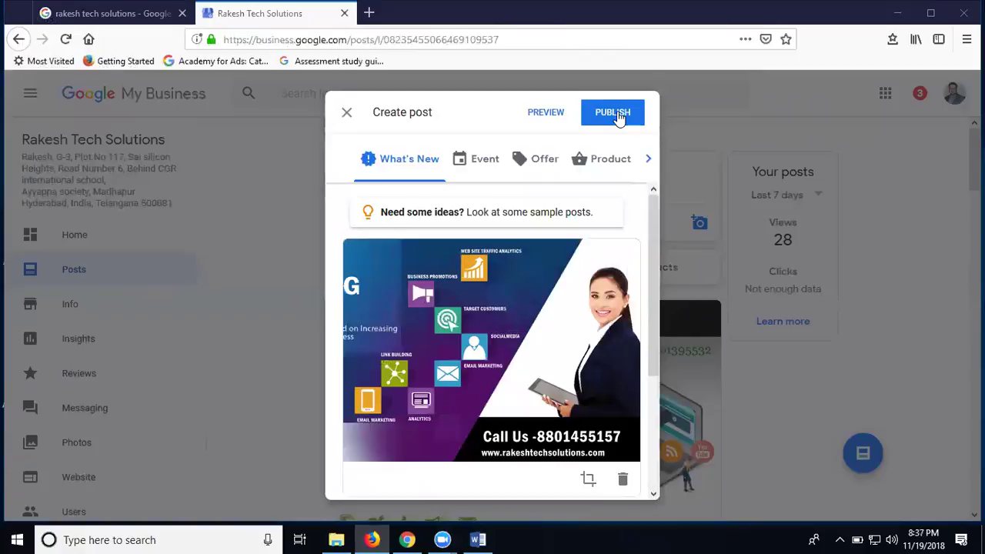
Widen the crop region of the post photo to cover the full banner width and upload the recropped photo
scroll(599, 234, down, 4)
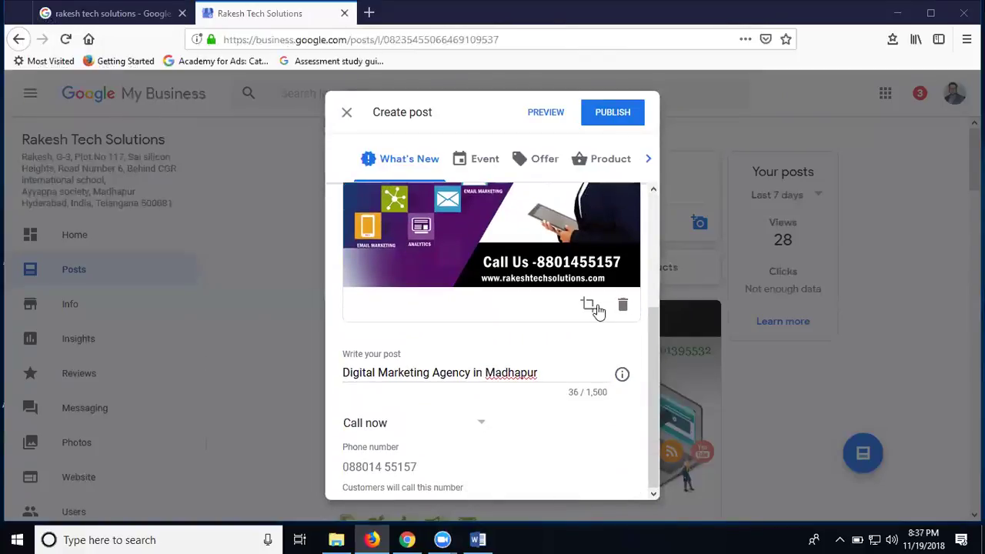
click(590, 307)
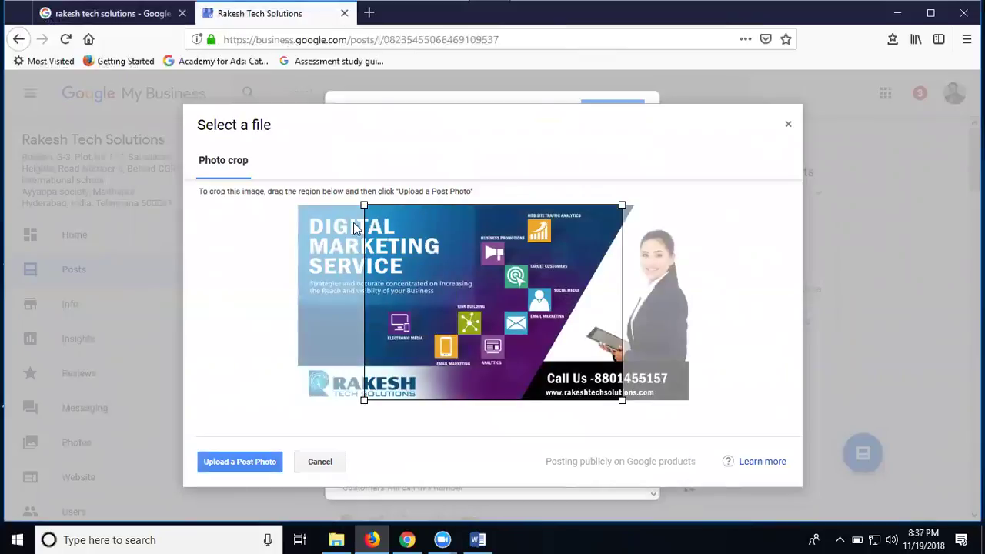
drag(364, 205, 299, 202)
drag(621, 401, 688, 398)
click(239, 462)
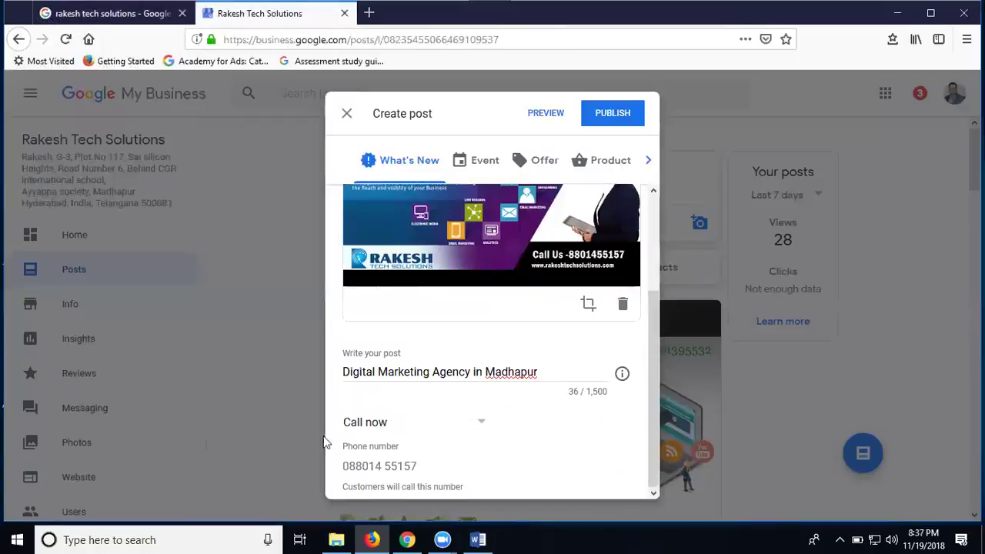
scroll(477, 277, up, 2)
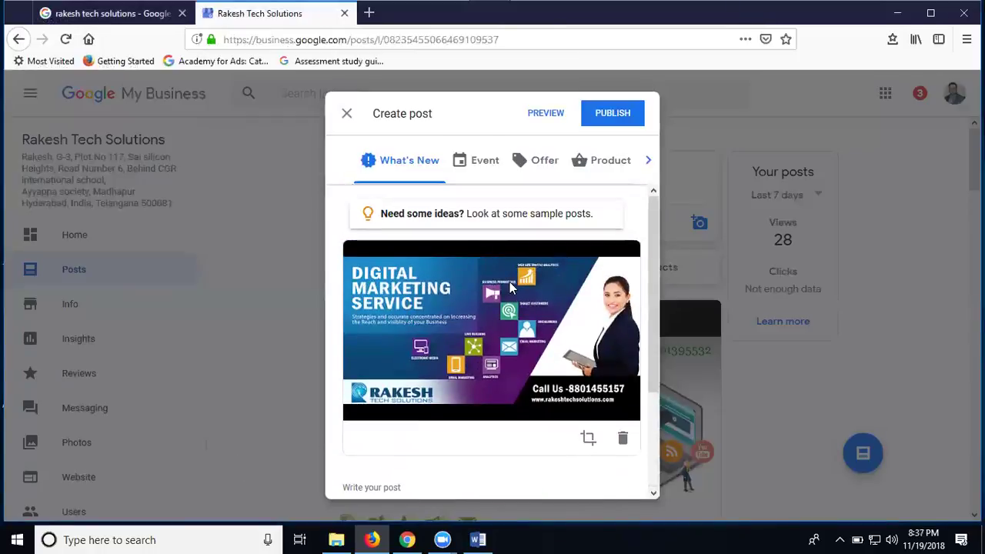
Publish the post, then open its sharing options and decline sharing on other networks
click(605, 122)
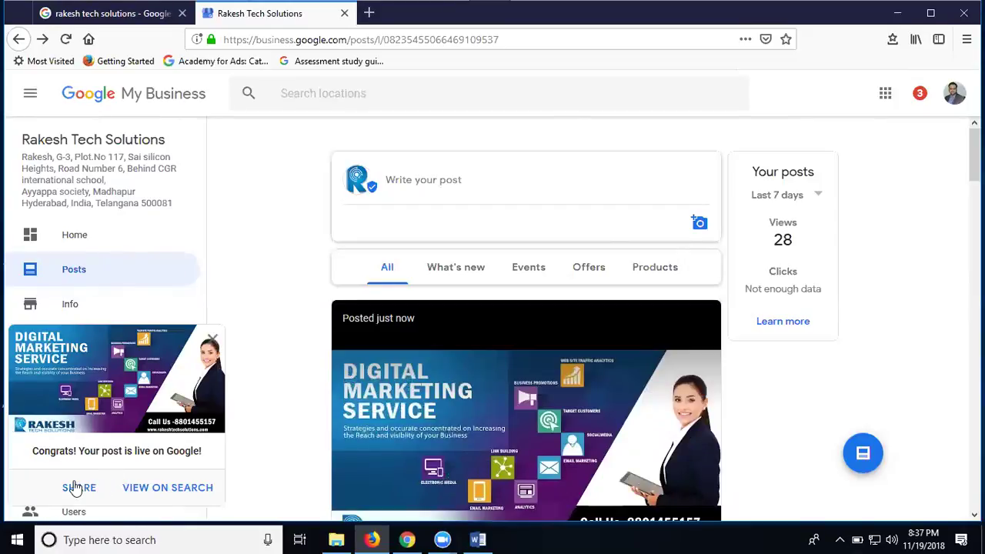
click(69, 488)
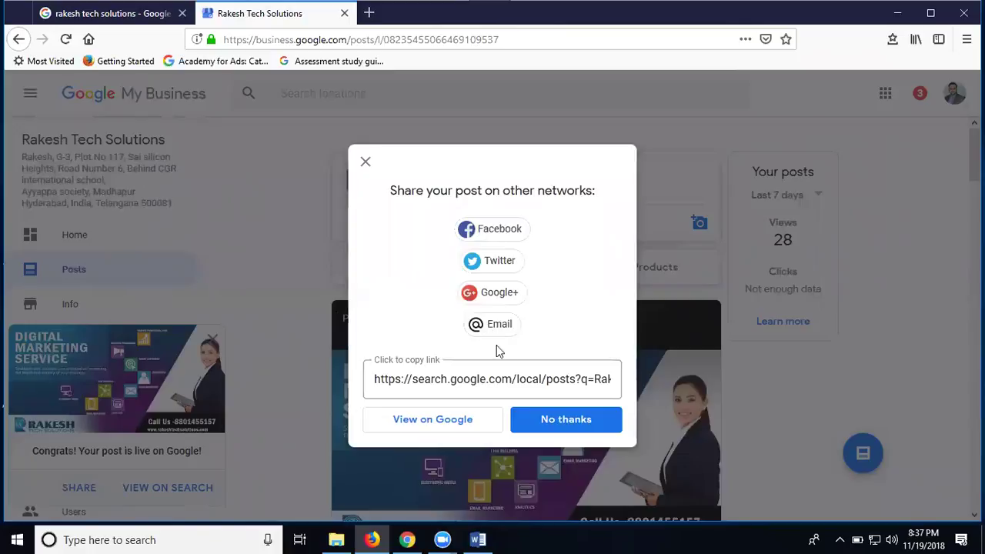
click(535, 419)
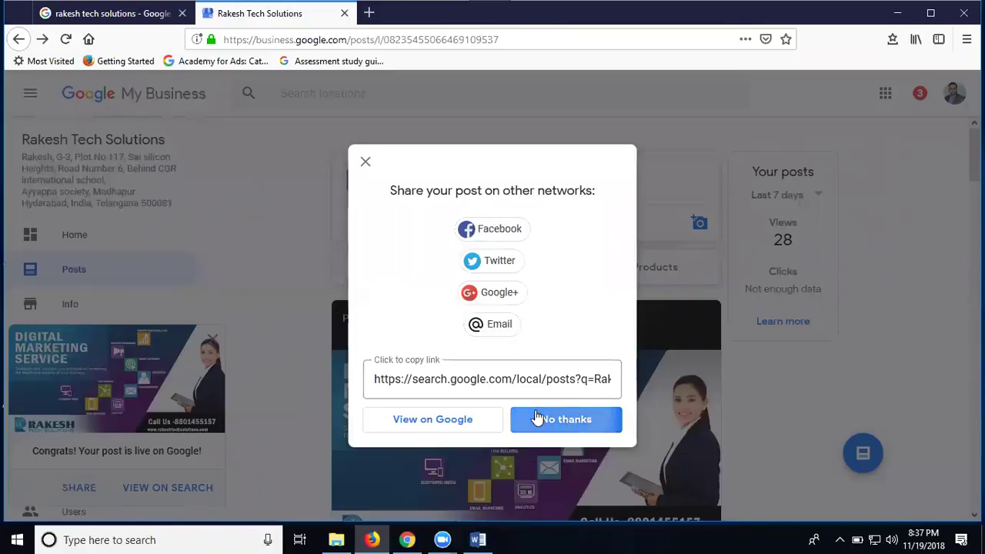